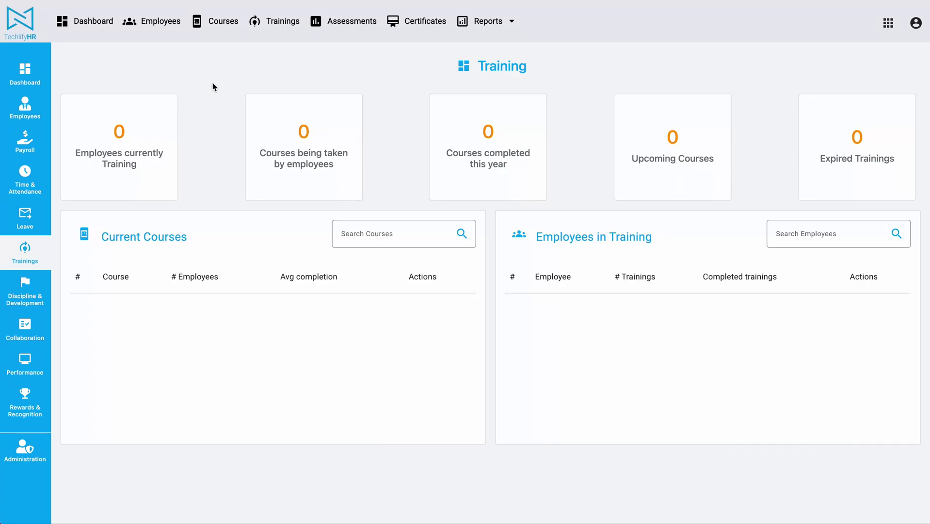
- Open the Courses page, which shows an empty course list
{"action": "left_click", "coordinate": [219, 22]}
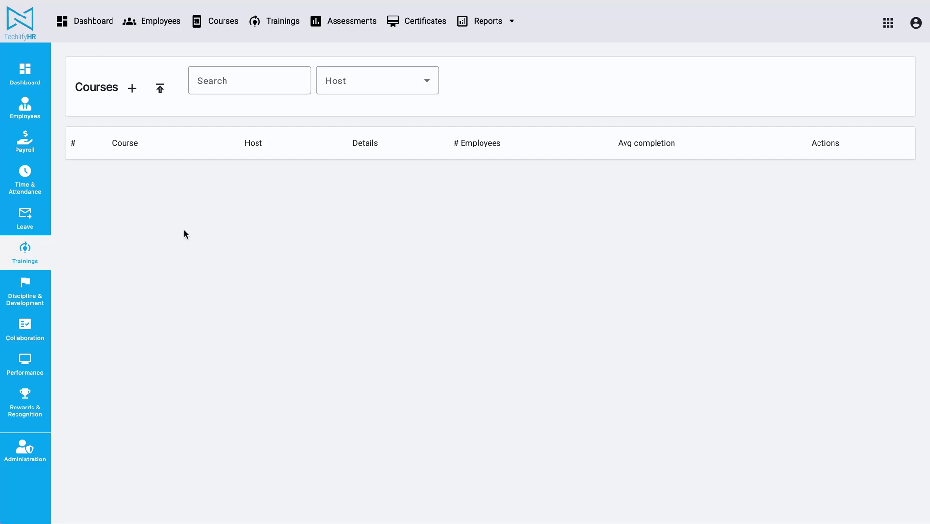
- Start a new course and paste the title 'TechlifyHR Employee Self-Service'
{"action": "left_click", "coordinate": [132, 88]}
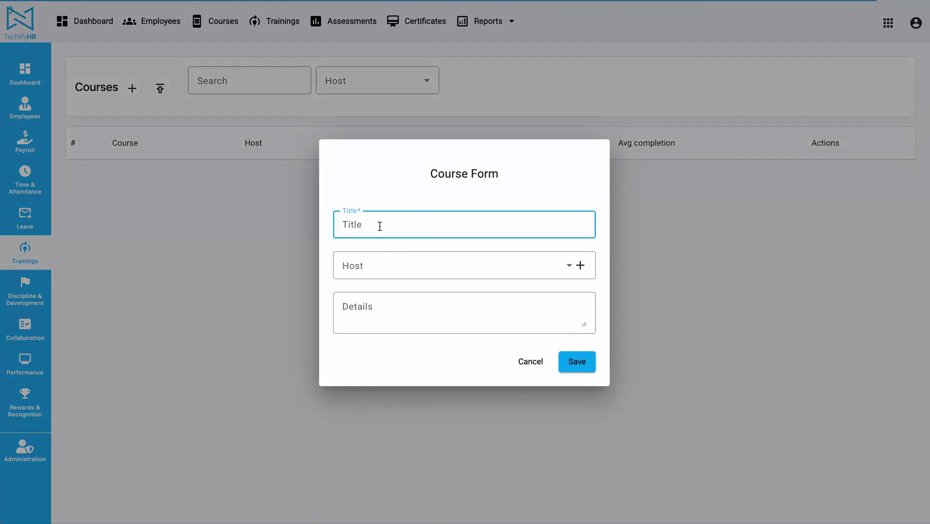
{"action": "type", "text": "TechlifyHR Employee Self-Service"}
{"action": "left_click_drag", "start_coordinate": [392, 224], "coordinate": [515, 226]}
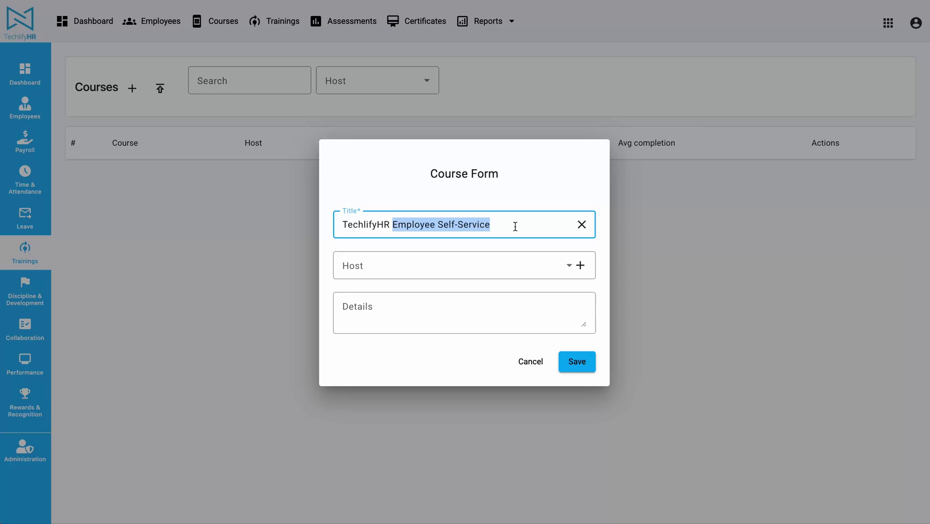
- Check the Host list without choosing one, then start a new host organisation
{"action": "left_click", "coordinate": [437, 270]}
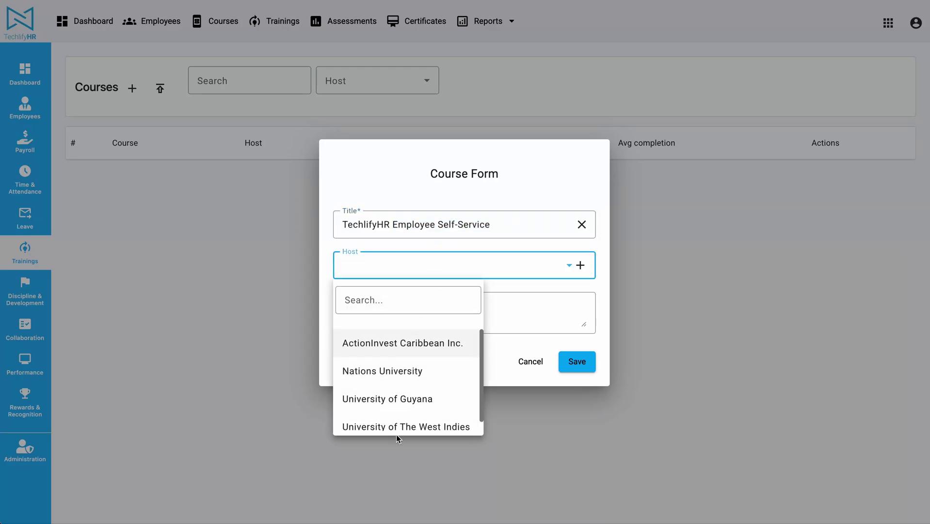
{"action": "left_click", "coordinate": [528, 304]}
{"action": "left_click", "coordinate": [425, 270]}
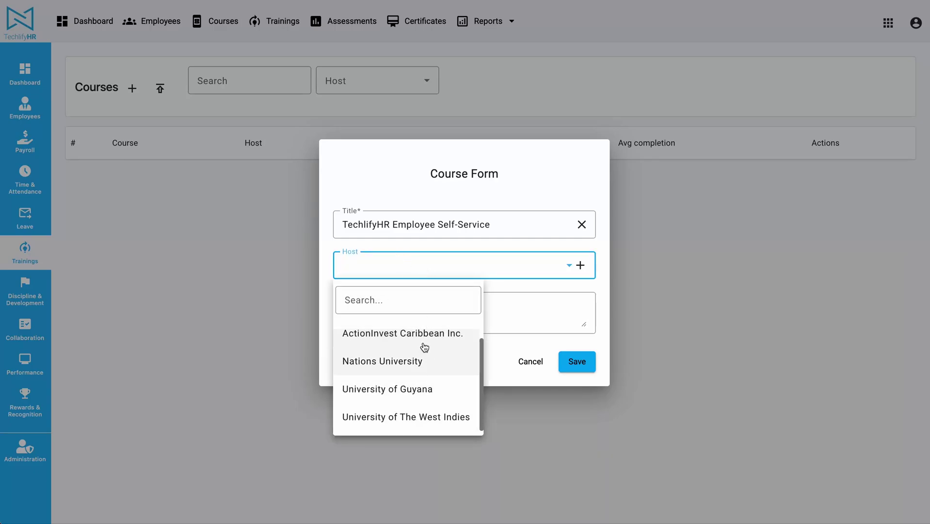
{"action": "scroll", "coordinate": [436, 363], "scroll_direction": "down", "scroll_amount": 1}
{"action": "left_click", "coordinate": [554, 321]}
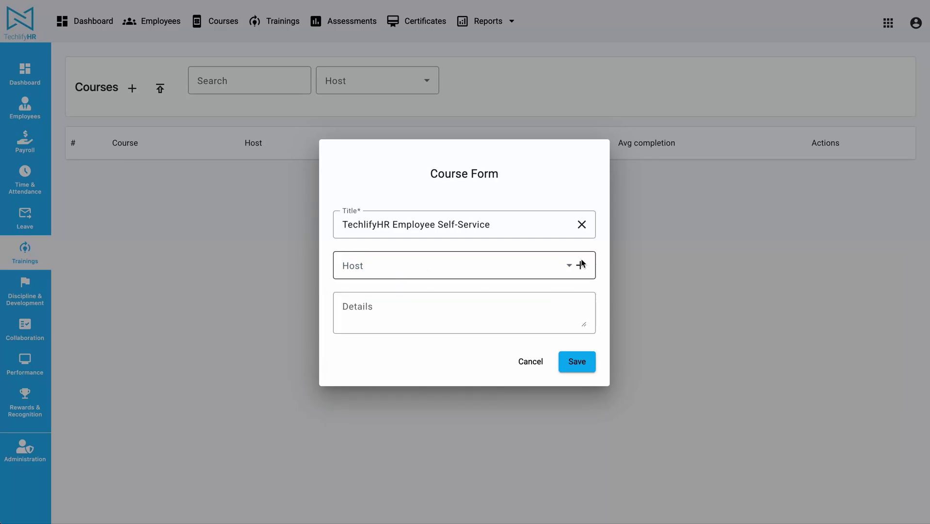
{"action": "left_click", "coordinate": [580, 266]}
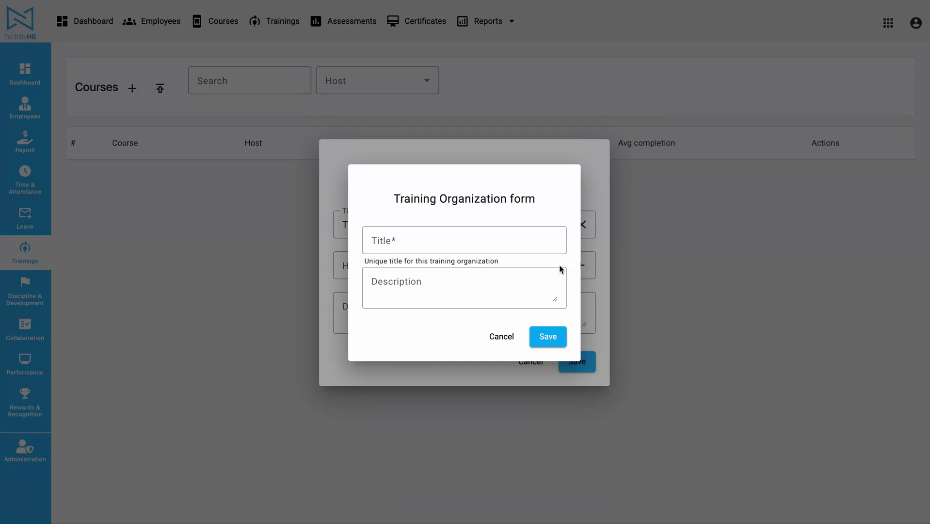
- Create host organisation 'Techlify' with its street address as description, then save the course
{"action": "left_click", "coordinate": [457, 242]}
{"action": "type", "text": "Techlify"}
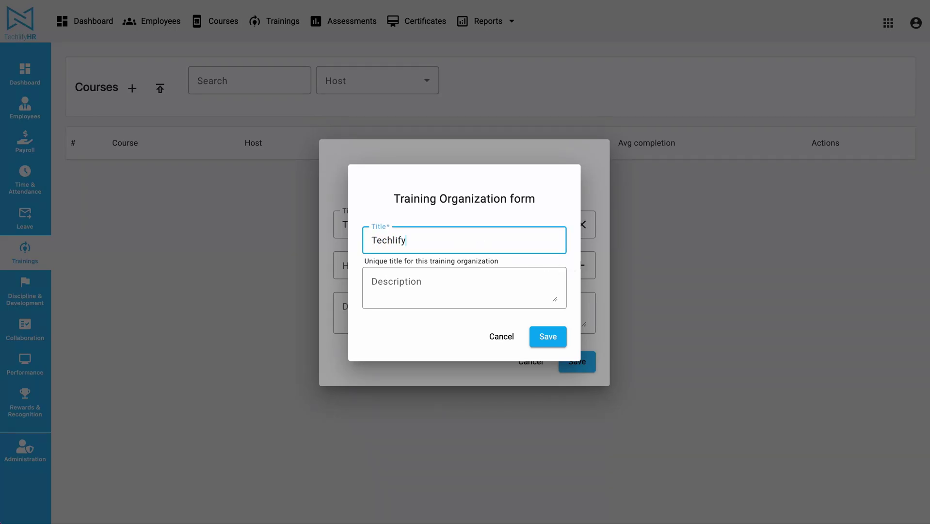
{"action": "key", "text": "Tab"}
{"action": "type", "text": "L"}
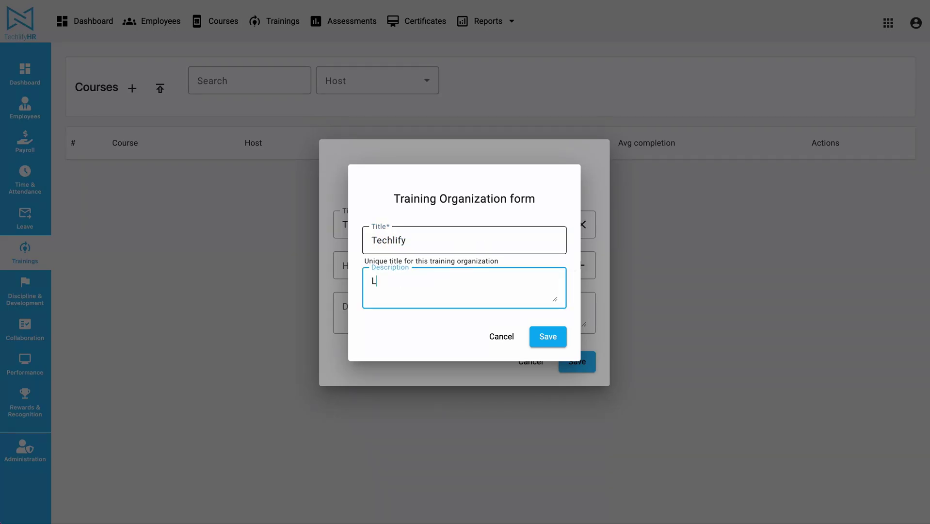
{"action": "type", "text": "ot 94 Laluni Street, Queenstown"}
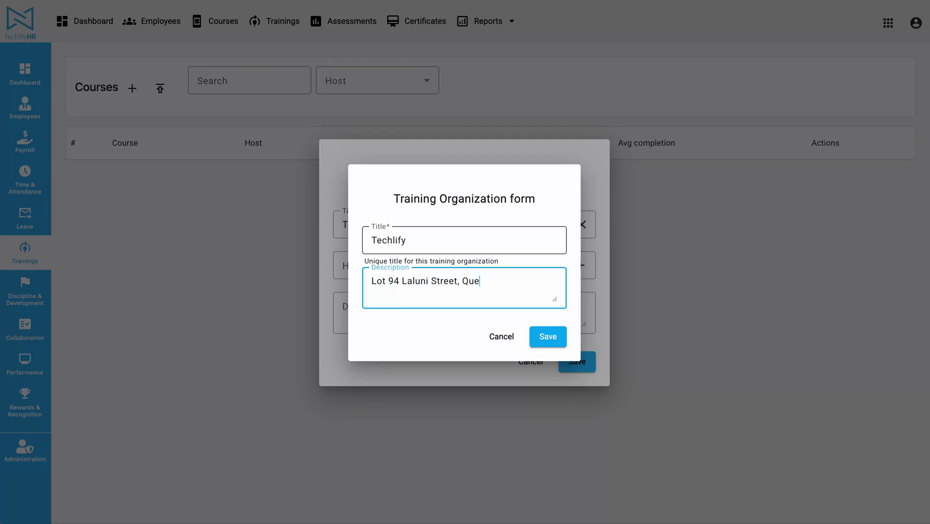
{"action": "left_click", "coordinate": [551, 336]}
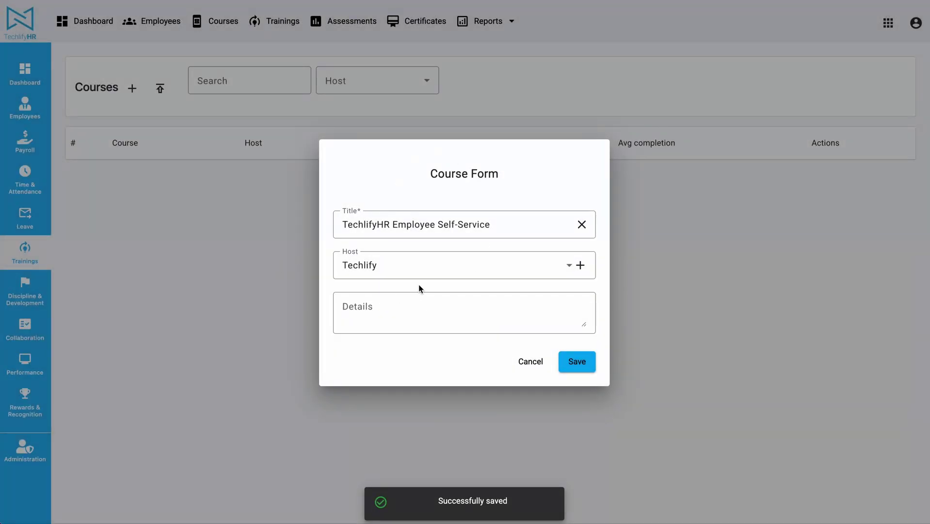
{"action": "left_click", "coordinate": [586, 367]}
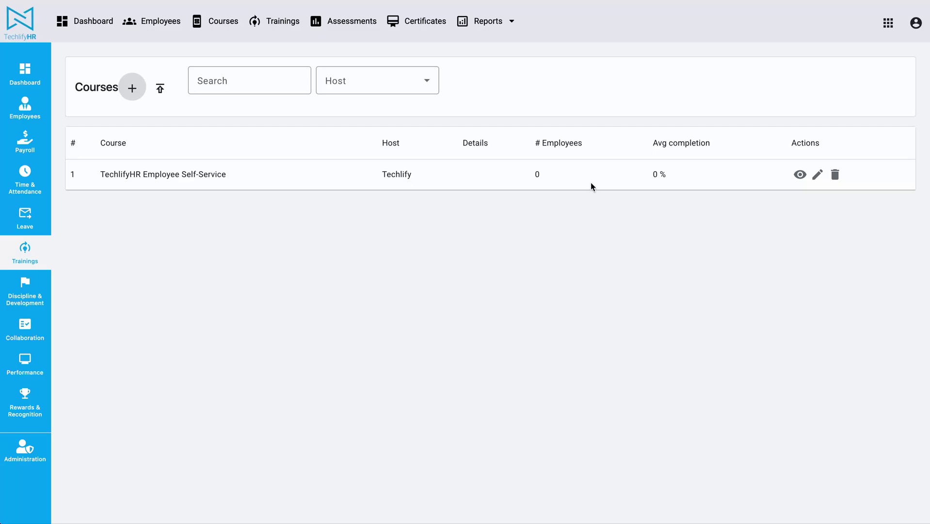
- Open the TechlifyHR Employee Self-Service course's details from its row in the Courses table
{"action": "left_click_drag", "start_coordinate": [101, 174], "coordinate": [196, 175]}
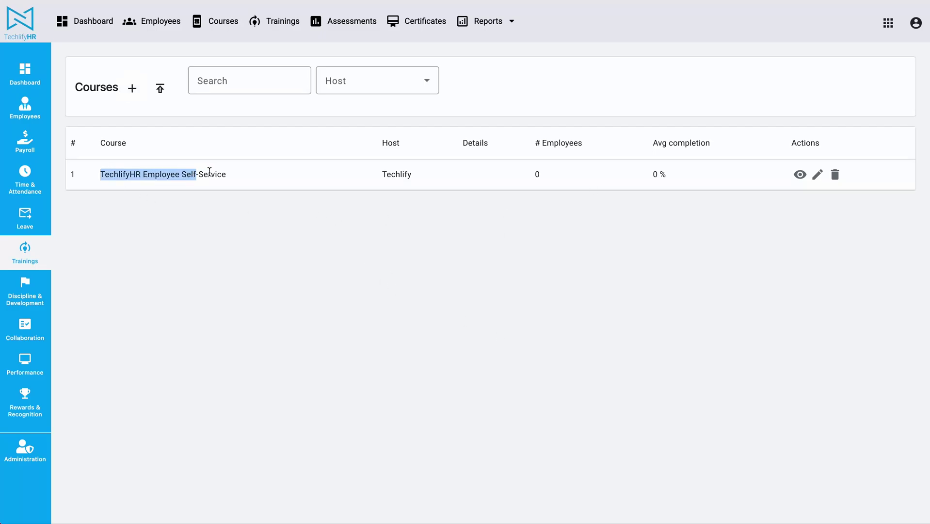
{"action": "triple_click", "coordinate": [126, 172]}
{"action": "left_click", "coordinate": [256, 190]}
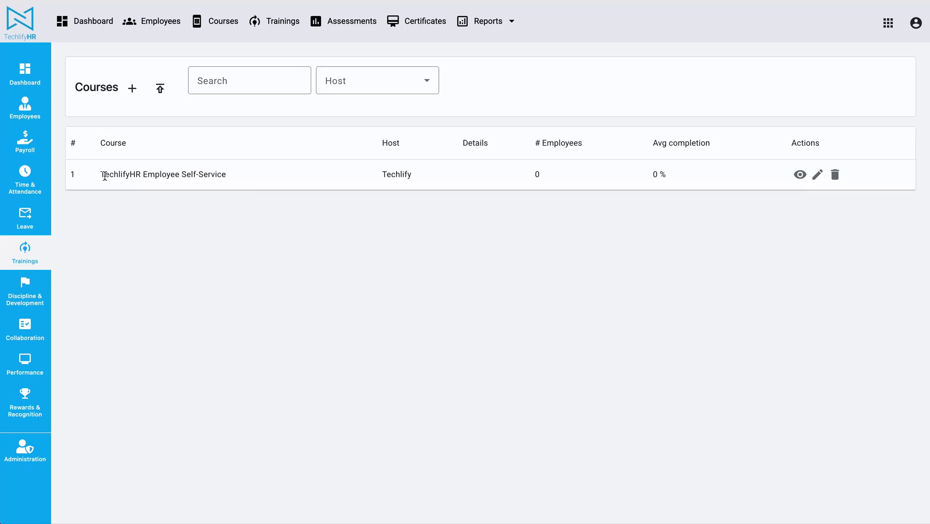
{"action": "left_click_drag", "start_coordinate": [100, 174], "coordinate": [226, 174]}
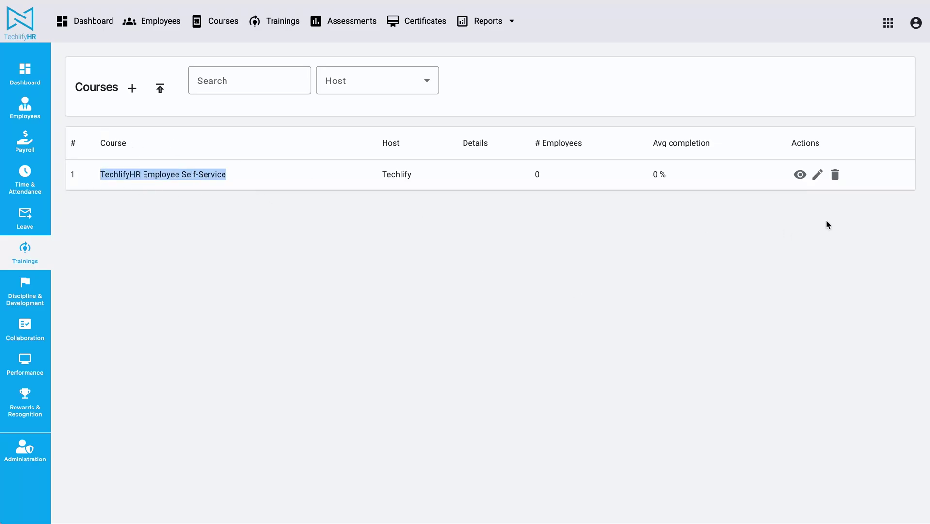
{"action": "left_click", "coordinate": [799, 174]}
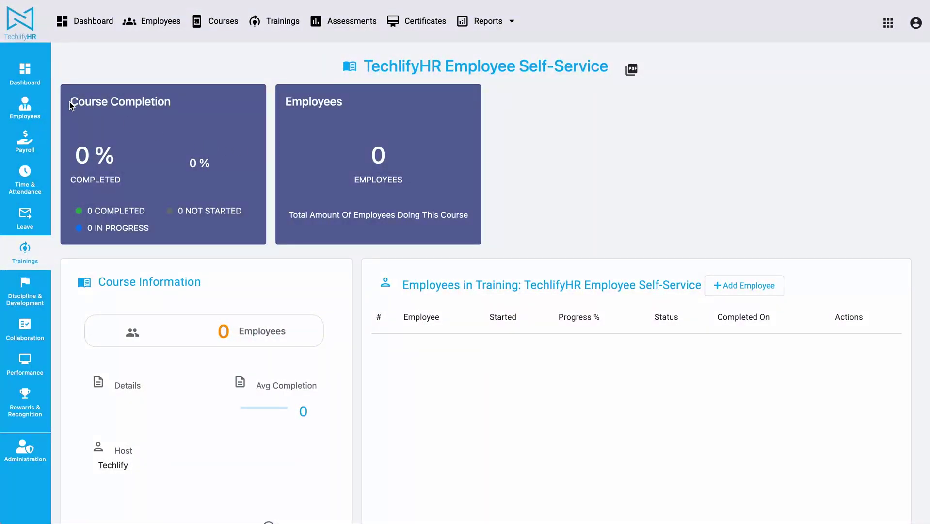
- Review the course page's stat cards and details: host Techlify, May 26, 2025
{"action": "left_click_drag", "start_coordinate": [69, 101], "coordinate": [292, 236]}
{"action": "left_click", "coordinate": [289, 94]}
{"action": "left_click_drag", "start_coordinate": [289, 95], "coordinate": [473, 230]}
{"action": "left_click", "coordinate": [571, 177]}
{"action": "scroll", "coordinate": [318, 267], "scroll_direction": "down", "scroll_amount": 5}
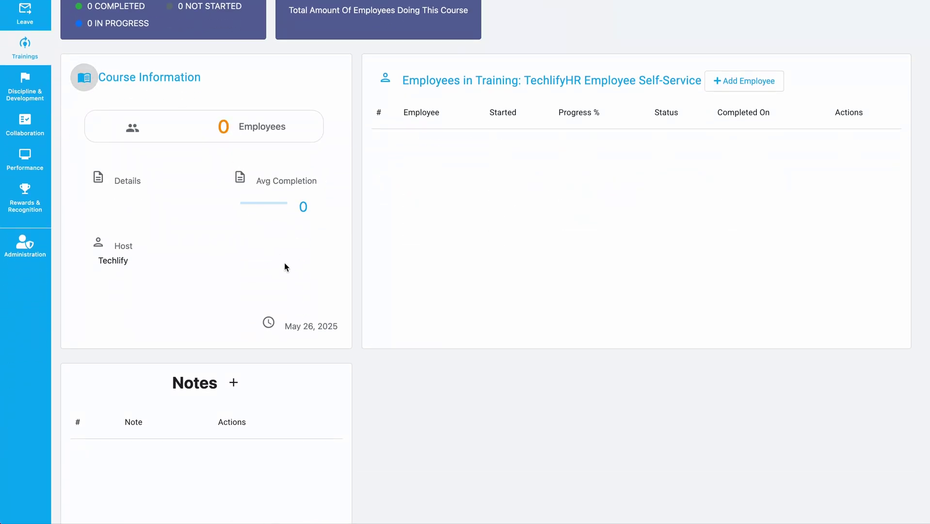
{"action": "scroll", "coordinate": [310, 301], "scroll_direction": "down", "scroll_amount": 2}
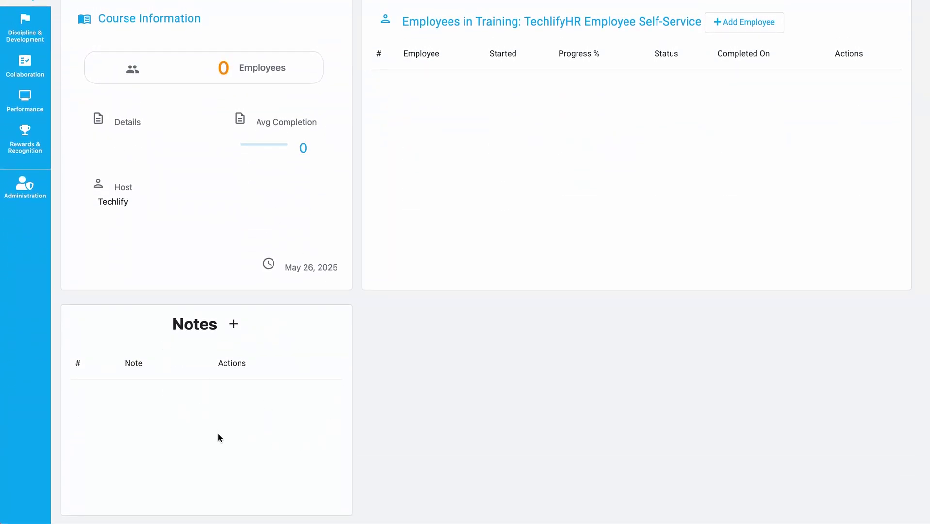
{"action": "scroll", "coordinate": [369, 391], "scroll_direction": "up", "scroll_amount": 6}
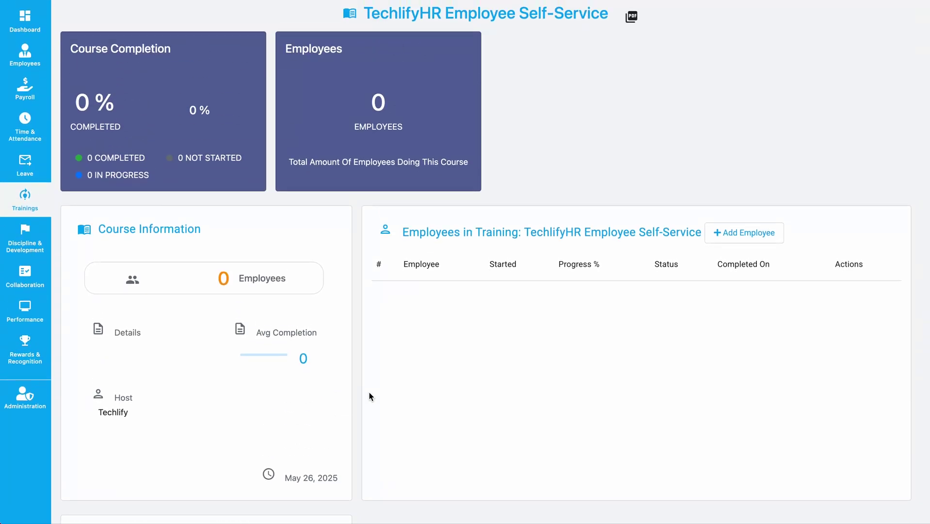
{"action": "scroll", "coordinate": [452, 272], "scroll_direction": "down", "scroll_amount": 3}
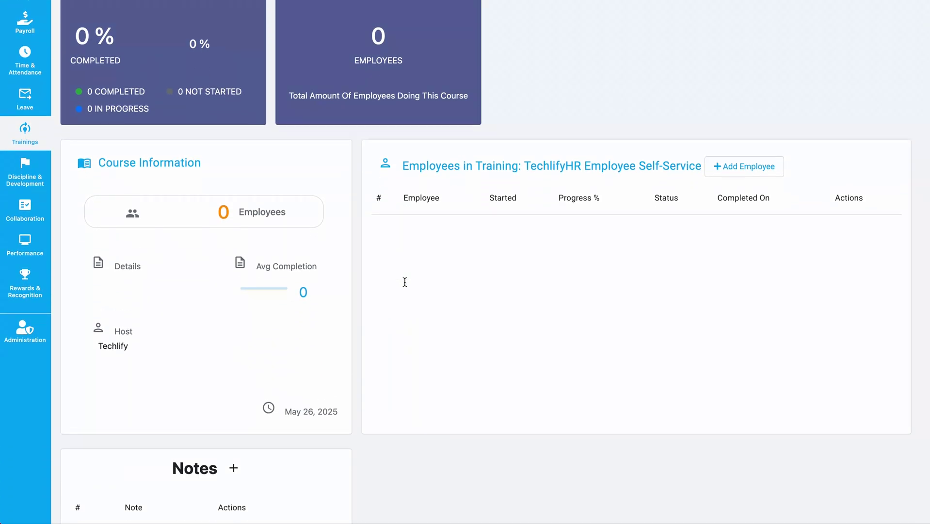
- Open the Add Employee form under Employees in Training
{"action": "double_click", "coordinate": [447, 145]}
{"action": "left_click_drag", "start_coordinate": [447, 146], "coordinate": [379, 149]}
{"action": "triple_click", "coordinate": [698, 153]}
{"action": "left_click", "coordinate": [742, 152]}
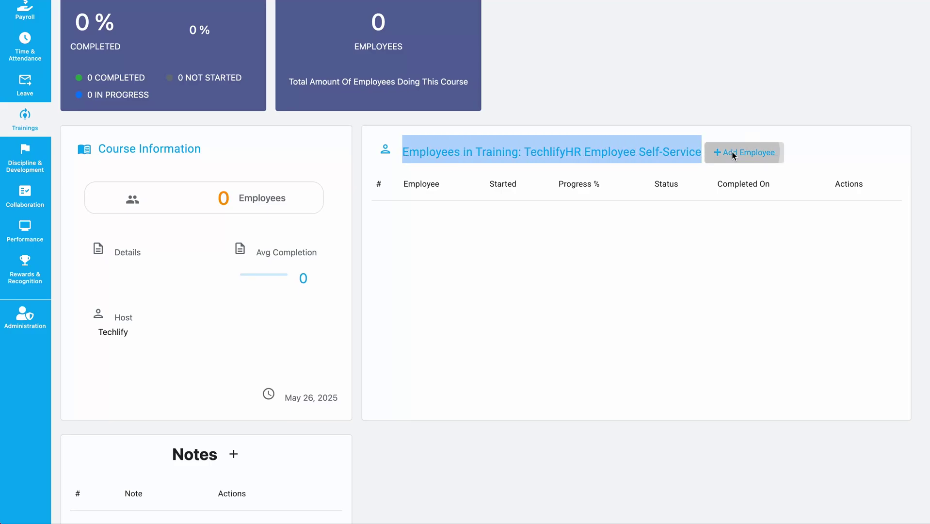
- Tick six employees in the Training Form's Employee dropdown
{"action": "left_click", "coordinate": [480, 124]}
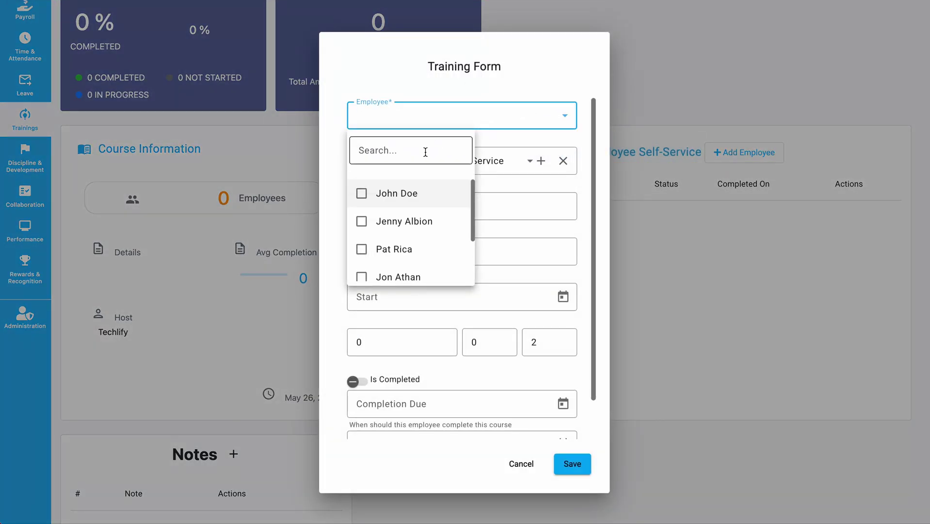
{"action": "scroll", "coordinate": [409, 196], "scroll_direction": "down", "scroll_amount": 2}
{"action": "scroll", "coordinate": [387, 194], "scroll_direction": "up", "scroll_amount": 2}
{"action": "left_click", "coordinate": [376, 196]}
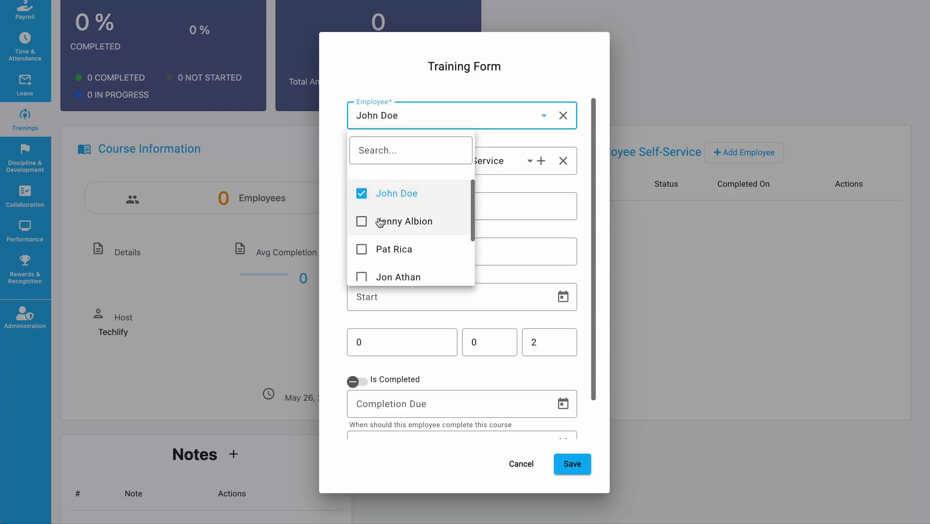
{"action": "left_click", "coordinate": [378, 220]}
{"action": "left_click", "coordinate": [380, 247]}
{"action": "scroll", "coordinate": [379, 247], "scroll_direction": "down", "scroll_amount": 1}
{"action": "scroll", "coordinate": [380, 242], "scroll_direction": "down", "scroll_amount": 1}
{"action": "left_click", "coordinate": [383, 211]}
{"action": "left_click", "coordinate": [391, 239]}
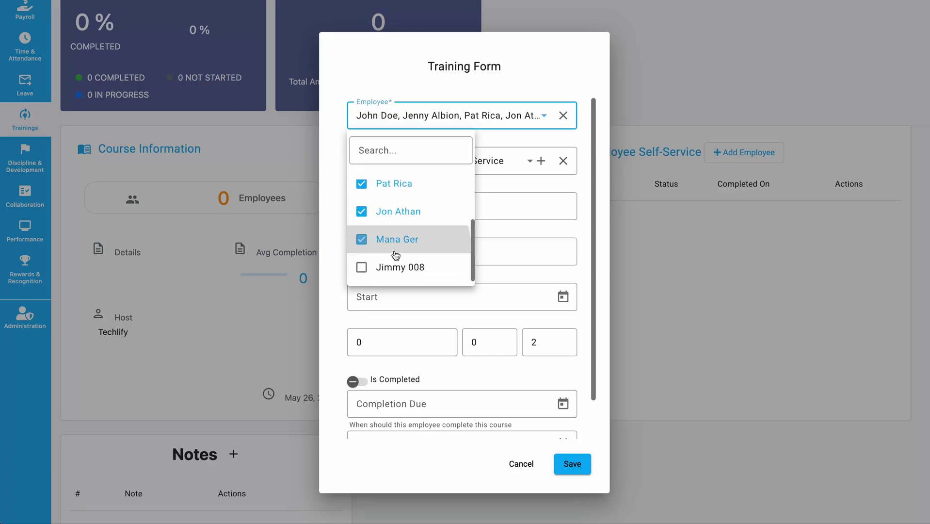
{"action": "left_click", "coordinate": [388, 267]}
{"action": "left_click", "coordinate": [576, 208]}
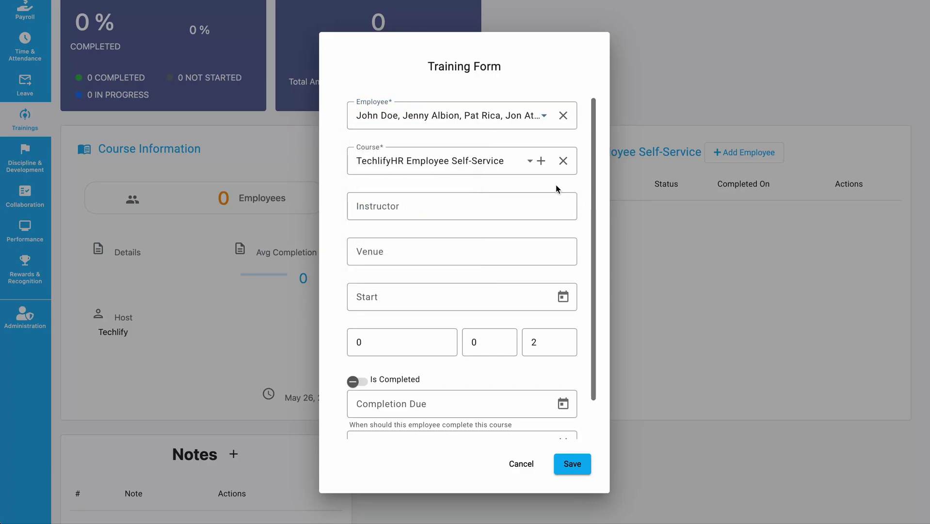
{"action": "left_click", "coordinate": [430, 206]}
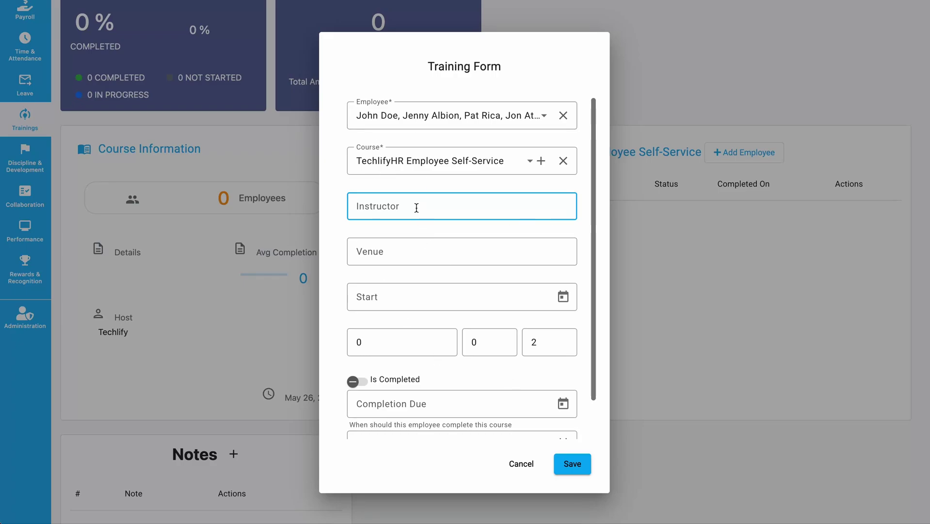
- Enter the instructor's name and the Techlify office as the venue
{"action": "key", "text": "ctrl+a"}
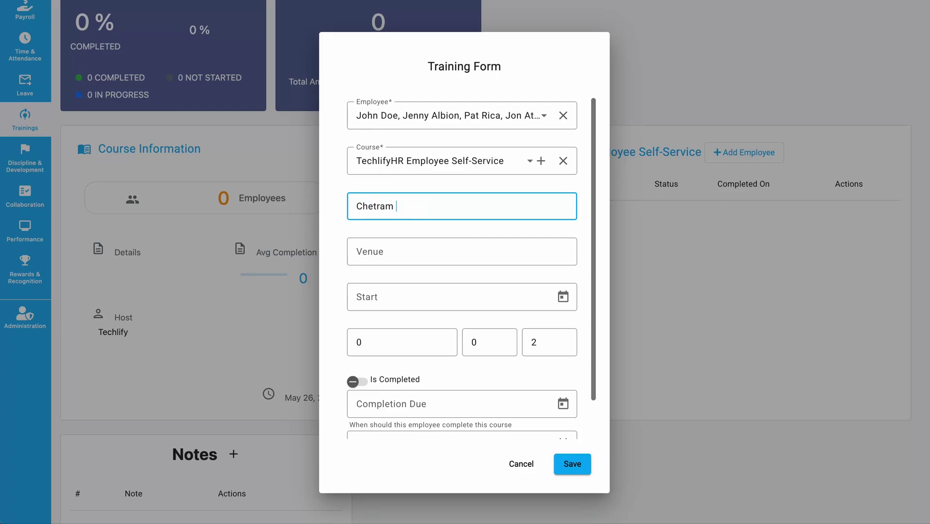
{"action": "left_click", "coordinate": [430, 247]}
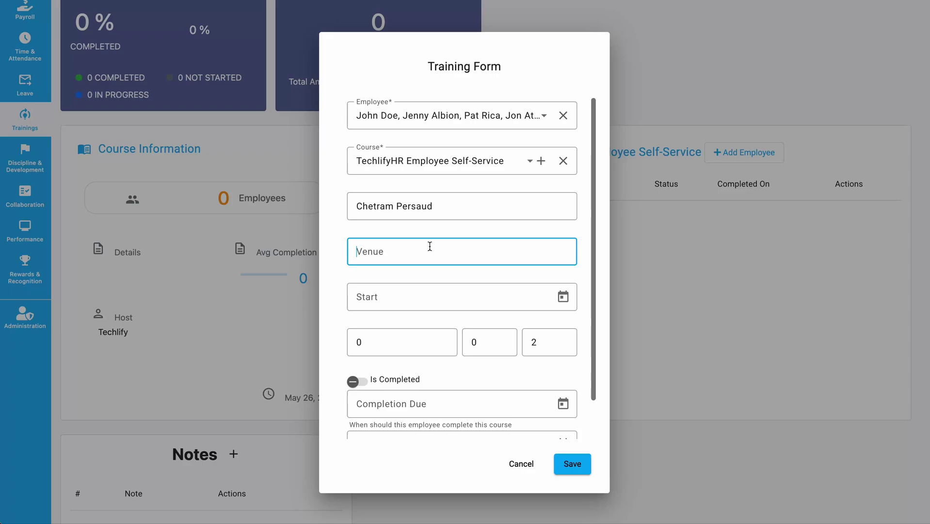
{"action": "type", "text": "Techlify's Office, 94 Laluni"}
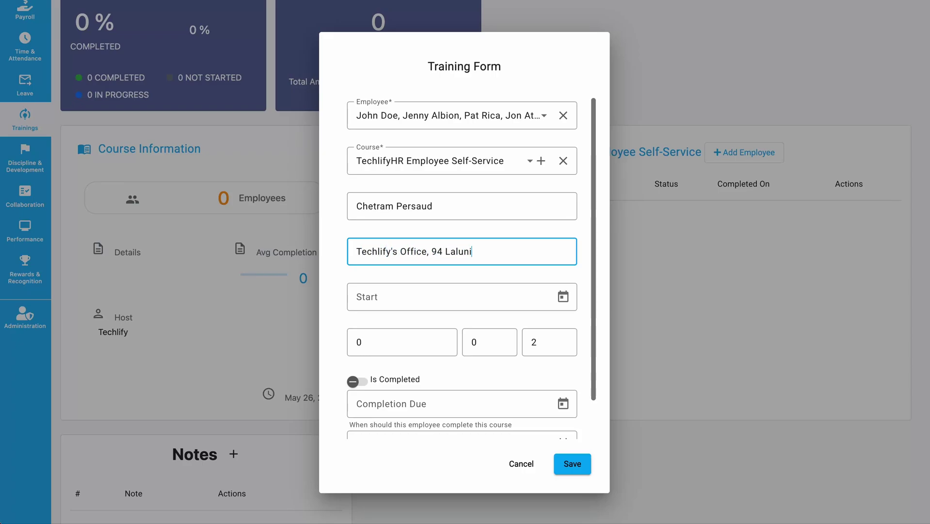
{"action": "type", "text": " Street"}
- Set the training start date to June 1, 2025
{"action": "left_click", "coordinate": [559, 300]}
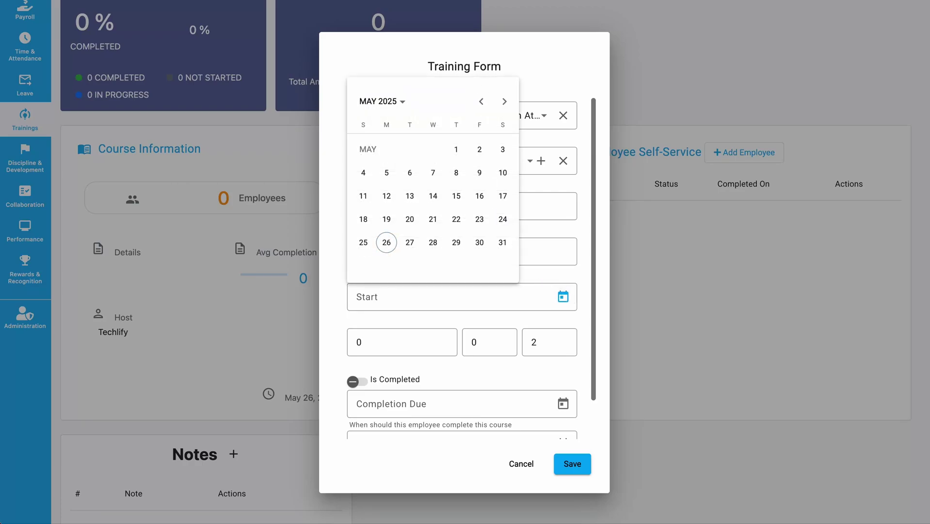
{"action": "left_click", "coordinate": [504, 103]}
{"action": "left_click", "coordinate": [363, 172]}
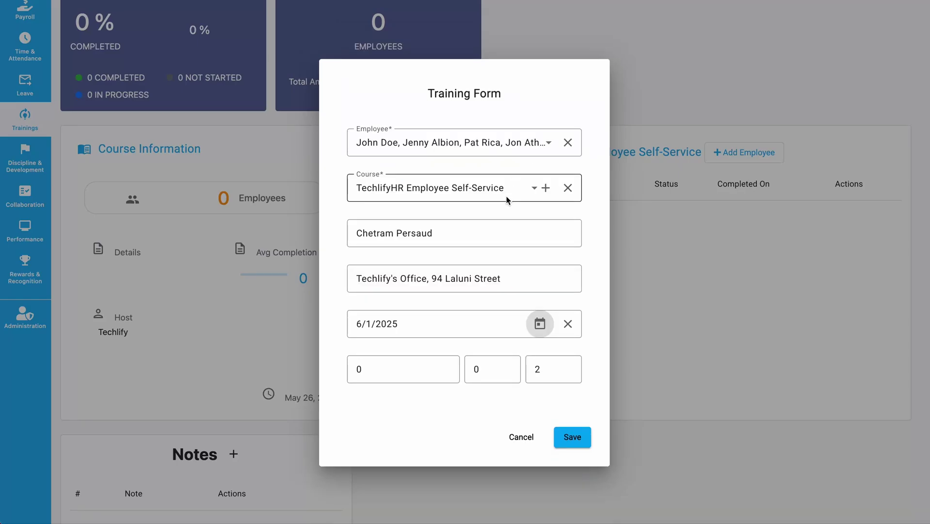
- Set the duration's hours to 4 and save the training record
{"action": "left_click", "coordinate": [380, 419]}
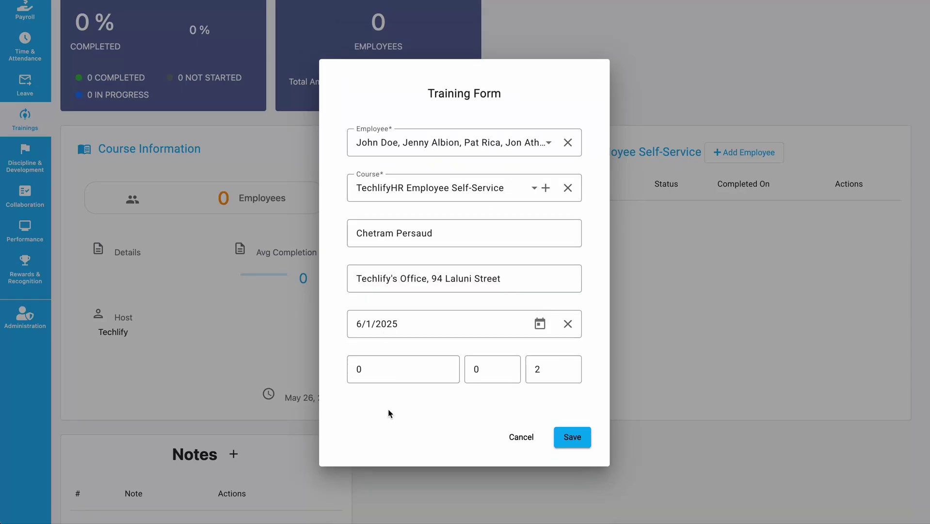
{"action": "left_click", "coordinate": [383, 370]}
{"action": "left_click_drag", "start_coordinate": [383, 371], "coordinate": [344, 374]}
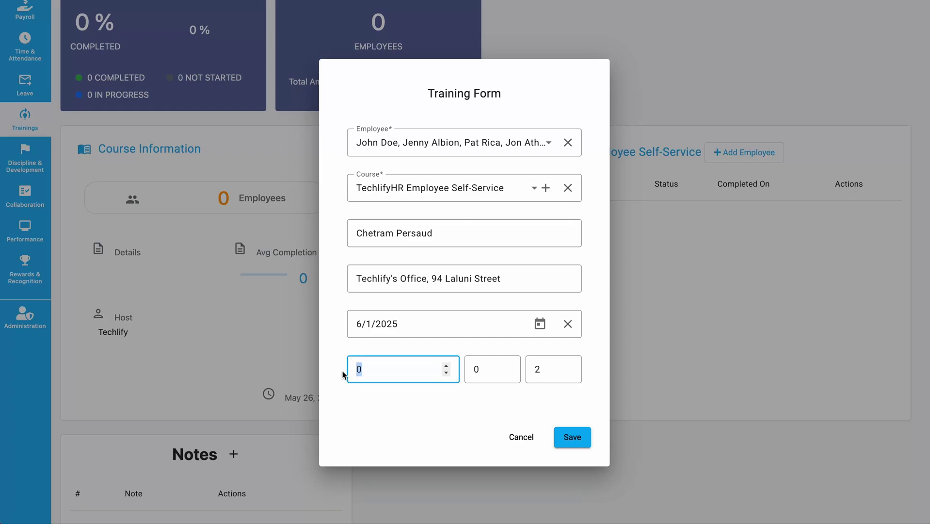
{"action": "left_click", "coordinate": [478, 368]}
{"action": "double_click", "coordinate": [536, 367]}
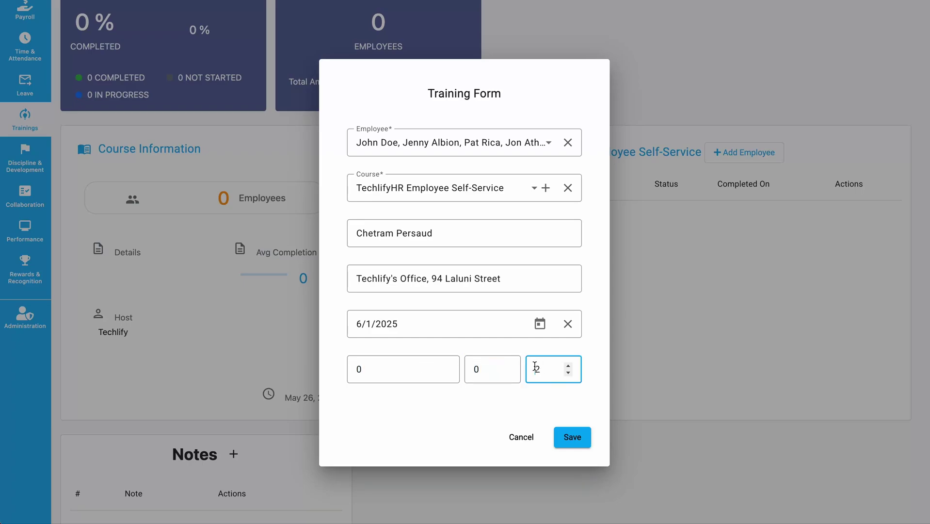
{"action": "left_click", "coordinate": [386, 368]}
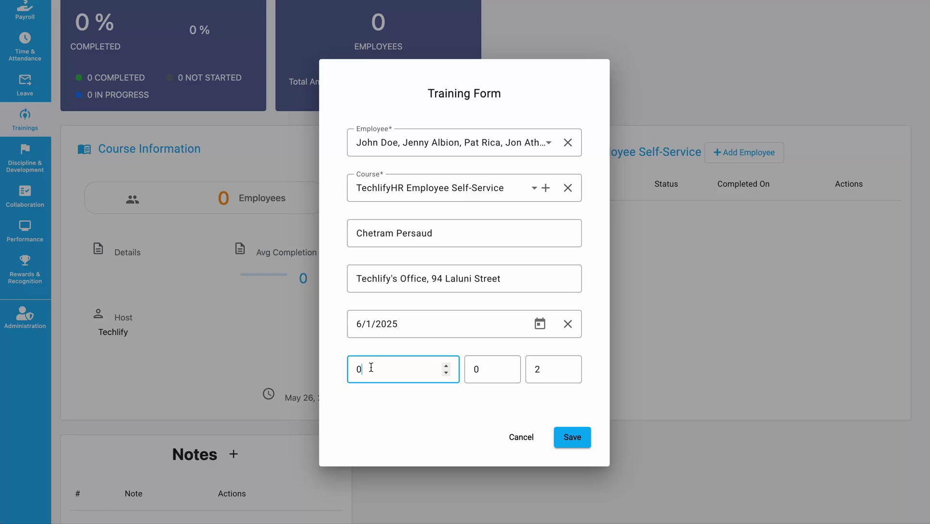
{"action": "left_click_drag", "start_coordinate": [385, 367], "coordinate": [334, 370]}
{"action": "left_click", "coordinate": [486, 368]}
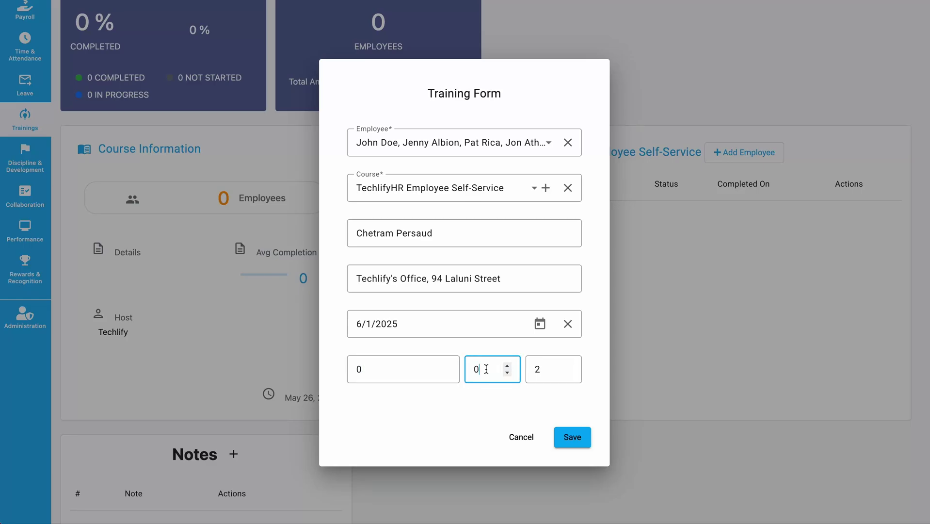
{"action": "double_click", "coordinate": [557, 369]}
{"action": "type", "text": "4"}
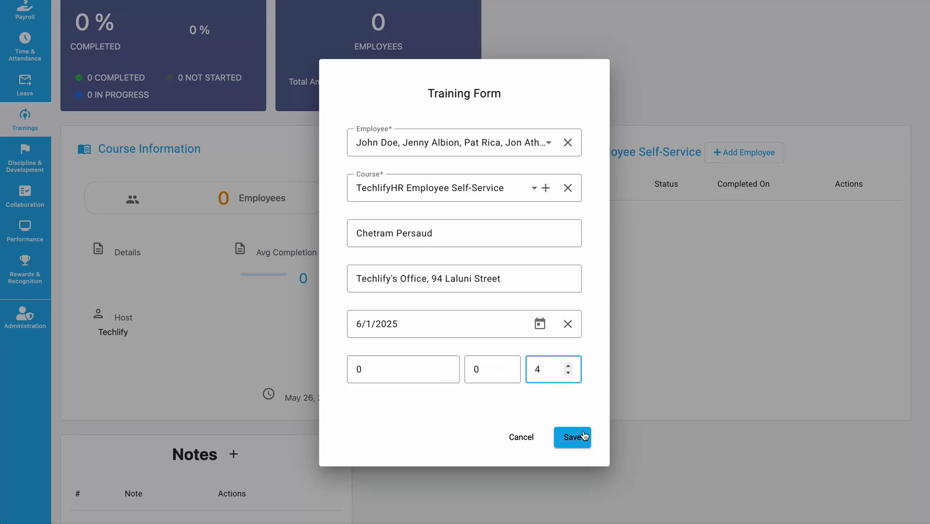
{"action": "left_click", "coordinate": [581, 438]}
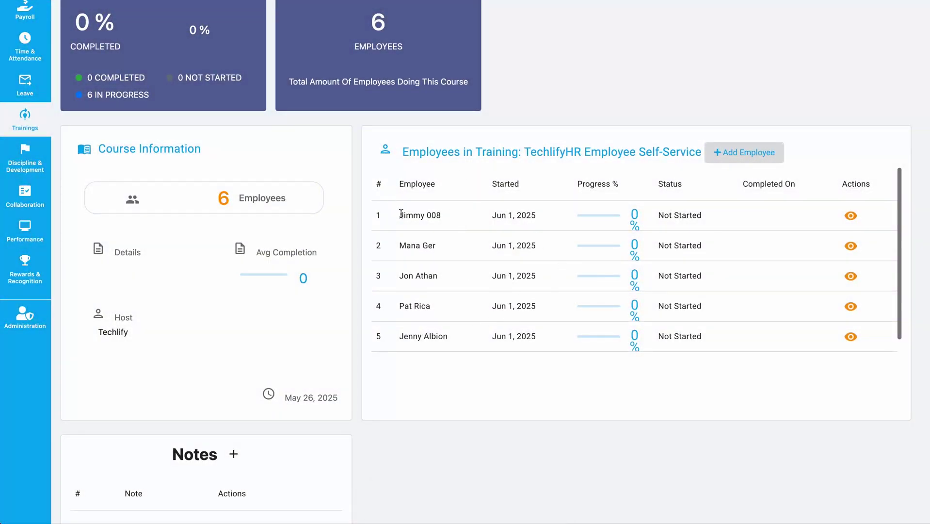
- Open row 1's training details from the Employees in Training table
{"action": "left_click_drag", "start_coordinate": [399, 213], "coordinate": [458, 218]}
{"action": "left_click_drag", "start_coordinate": [399, 246], "coordinate": [436, 246]}
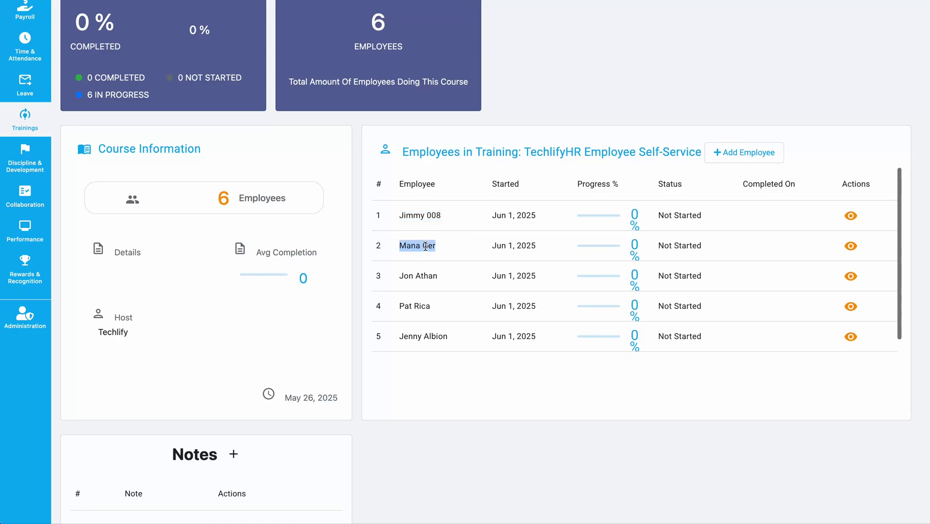
{"action": "double_click", "coordinate": [662, 215]}
{"action": "left_click_drag", "start_coordinate": [661, 214], "coordinate": [681, 213]}
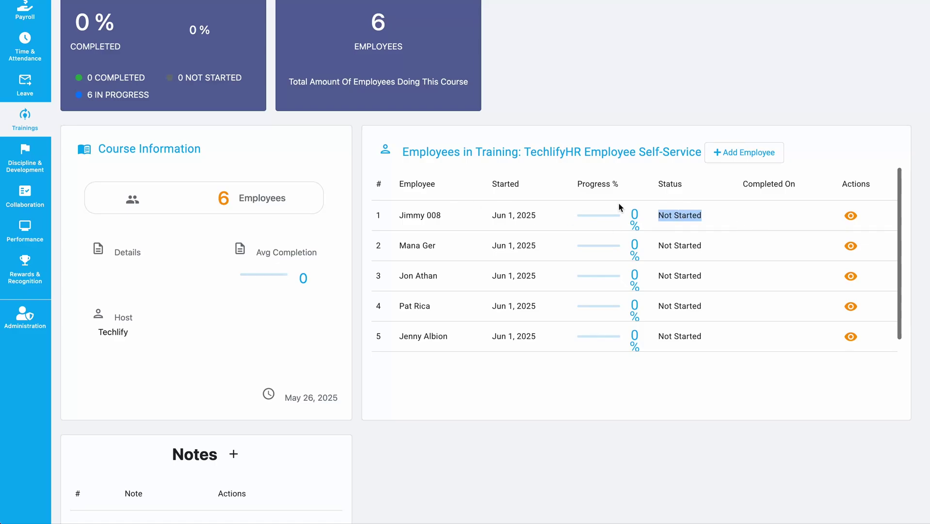
{"action": "left_click", "coordinate": [783, 217]}
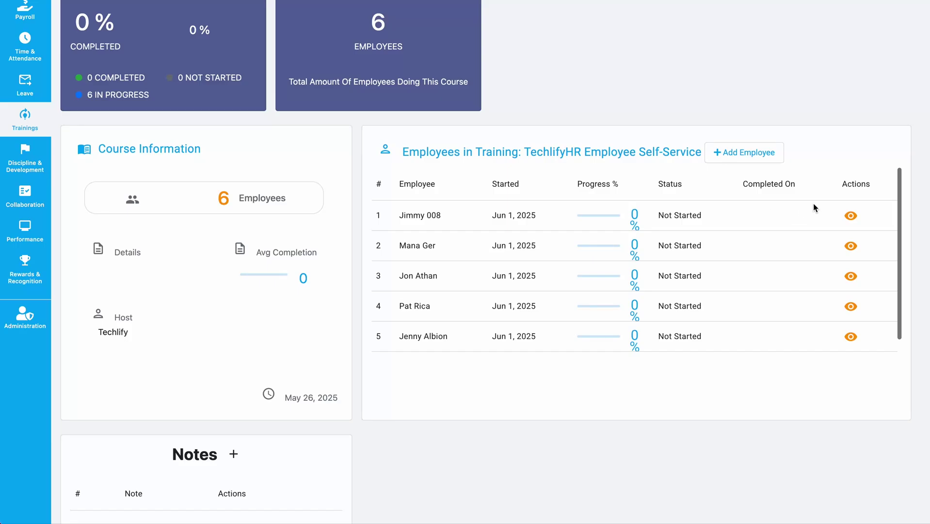
{"action": "left_click", "coordinate": [849, 216]}
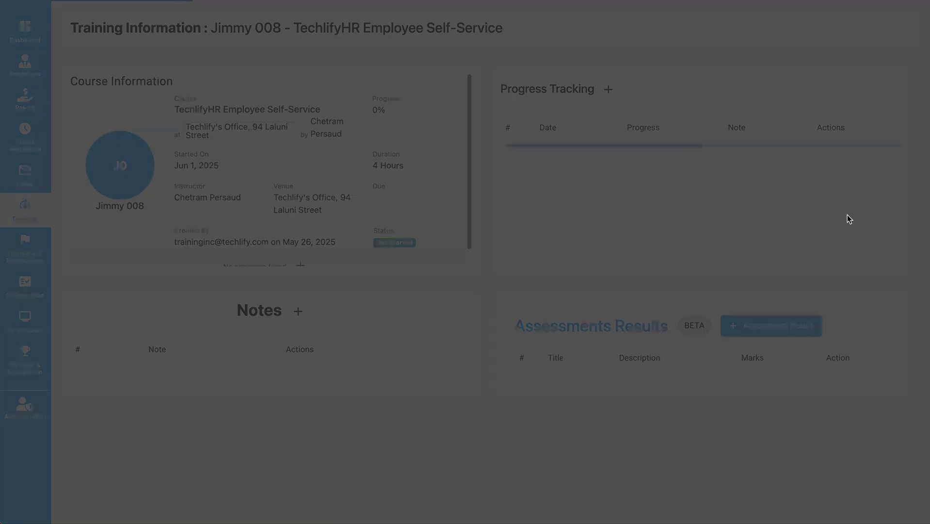
{"action": "scroll", "coordinate": [237, 201], "scroll_direction": "up", "scroll_amount": 2}
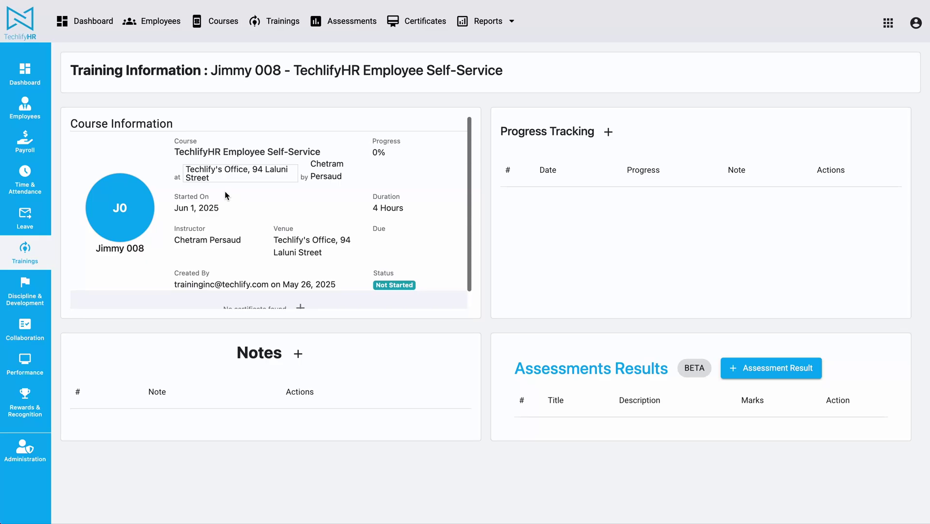
{"action": "left_click_drag", "start_coordinate": [97, 248], "coordinate": [138, 249]}
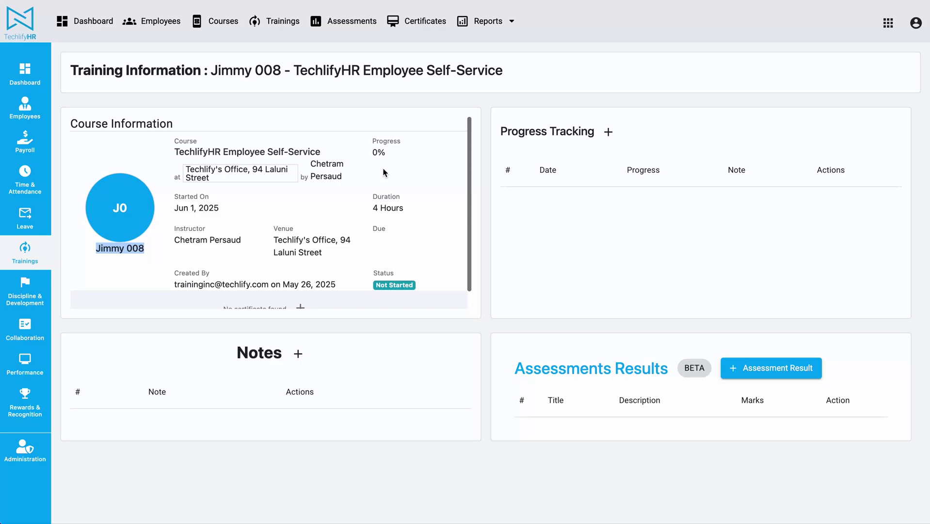
{"action": "scroll", "coordinate": [320, 184], "scroll_direction": "down", "scroll_amount": 1}
{"action": "scroll", "coordinate": [320, 185], "scroll_direction": "up", "scroll_amount": 1}
{"action": "scroll", "coordinate": [320, 184], "scroll_direction": "down", "scroll_amount": 1}
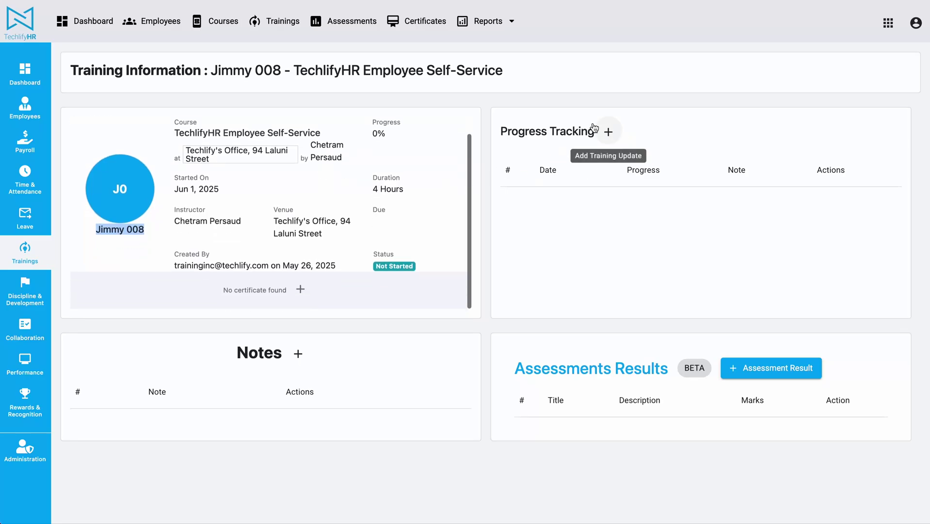
{"action": "left_click_drag", "start_coordinate": [499, 132], "coordinate": [684, 139]}
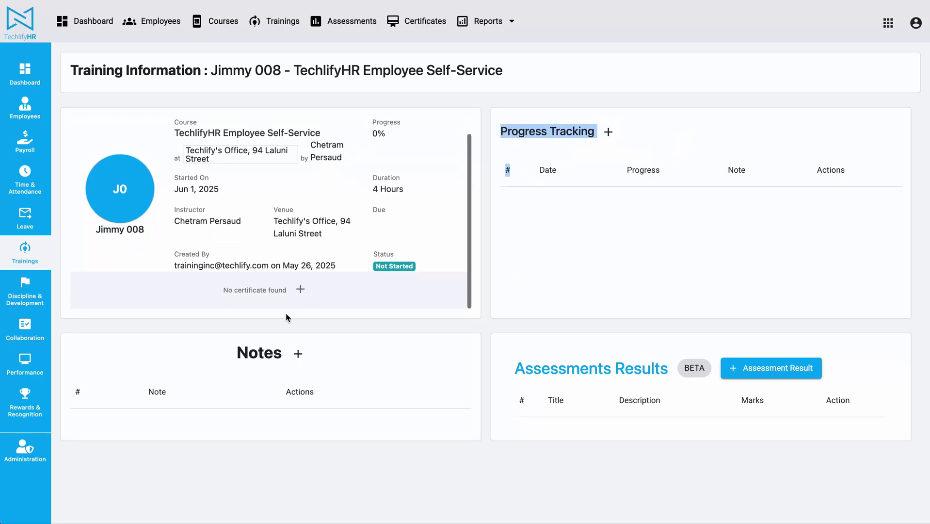
{"action": "left_click", "coordinate": [214, 364]}
{"action": "double_click", "coordinate": [560, 371]}
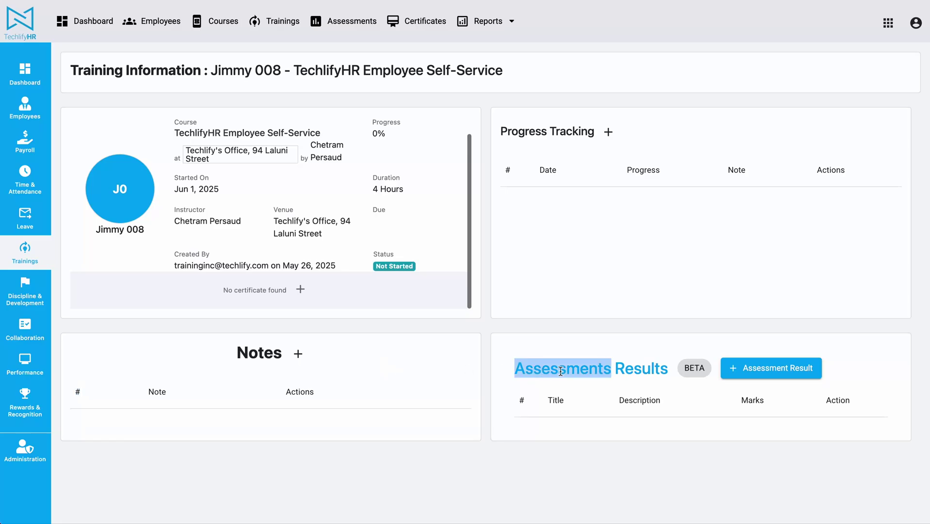
{"action": "left_click_drag", "start_coordinate": [560, 371], "coordinate": [861, 376]}
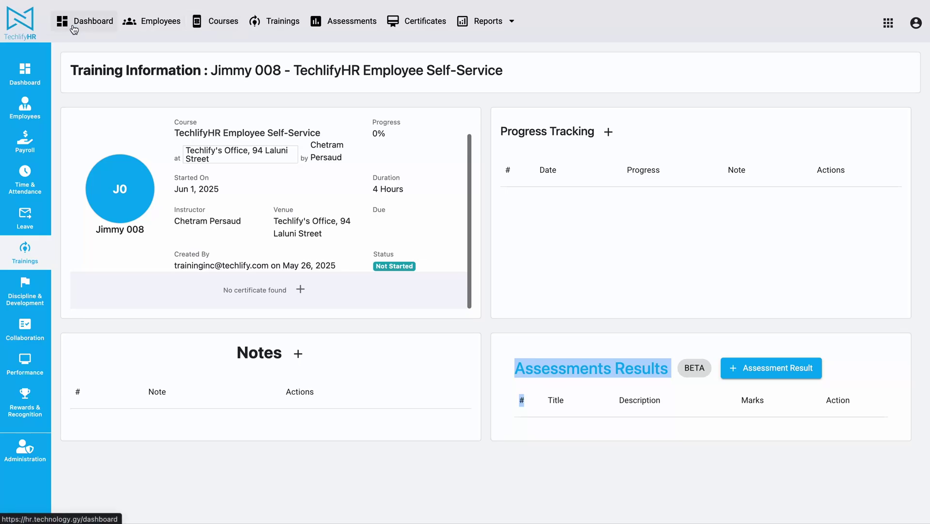
- Go via the Dashboard to the Courses list, now showing 6 employees enrolled
{"action": "left_click", "coordinate": [94, 20]}
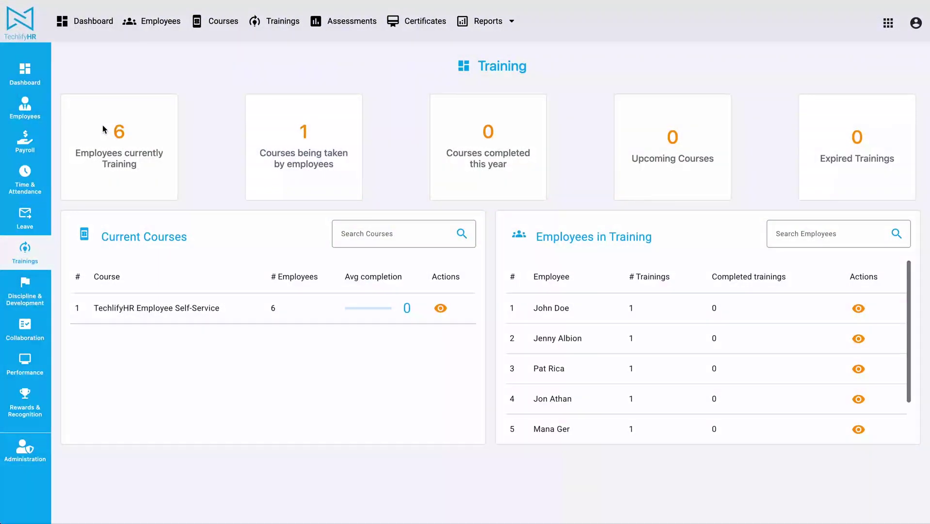
{"action": "left_click_drag", "start_coordinate": [102, 125], "coordinate": [819, 153]}
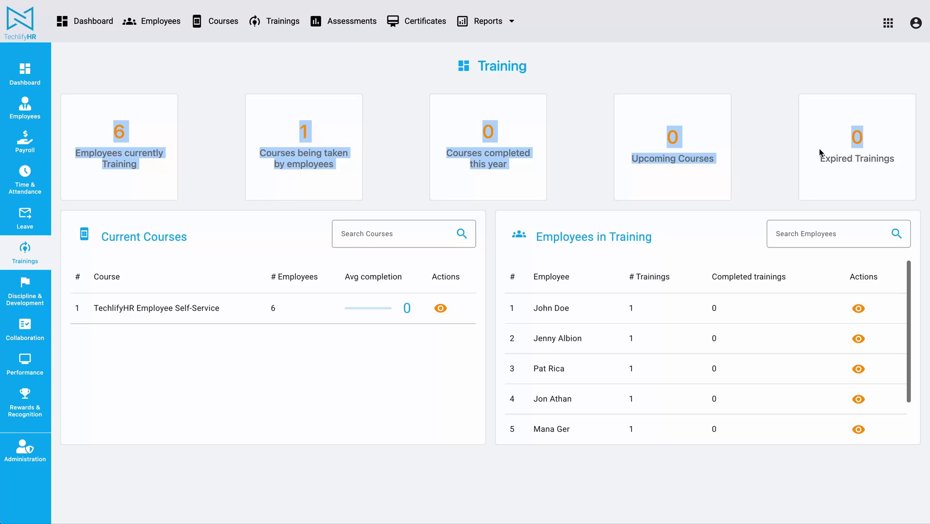
{"action": "left_click", "coordinate": [379, 86]}
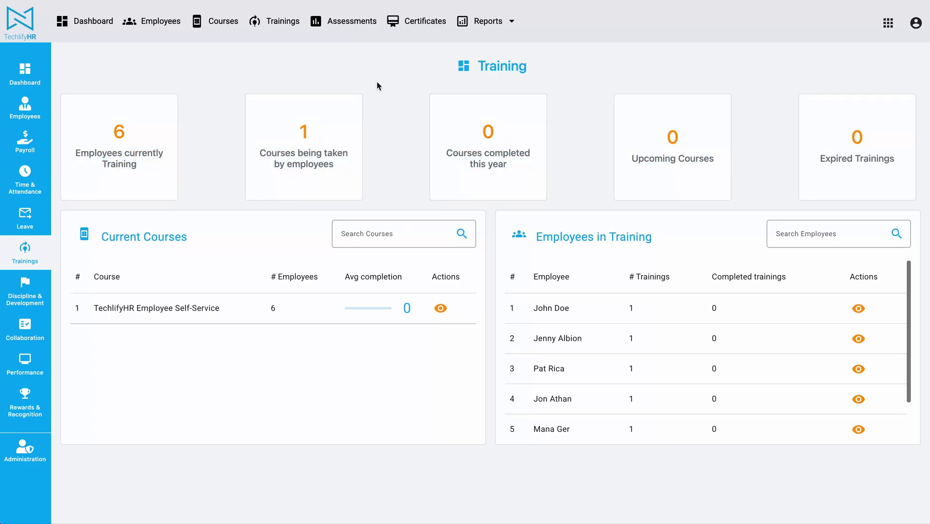
{"action": "left_click", "coordinate": [215, 24]}
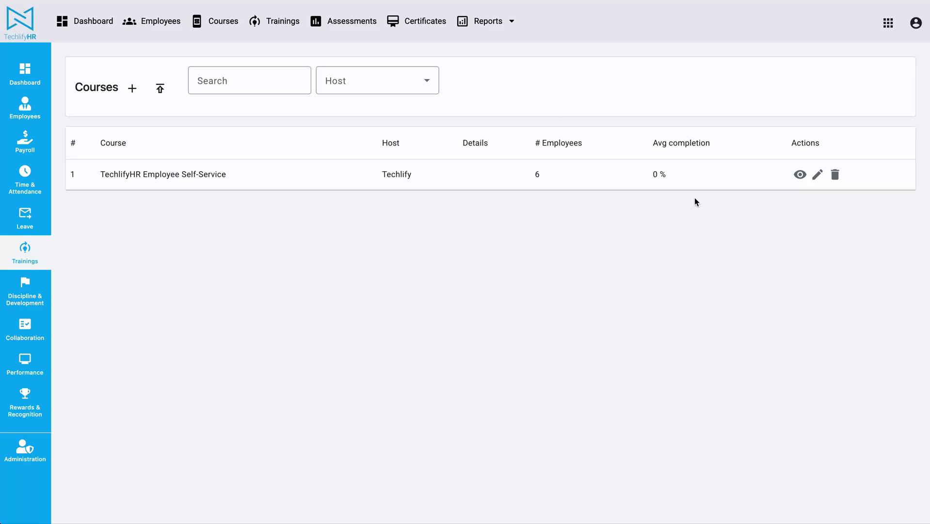
- Add the course TechlifyHR Payroll Training hosted by Techlify
{"action": "left_click", "coordinate": [134, 89]}
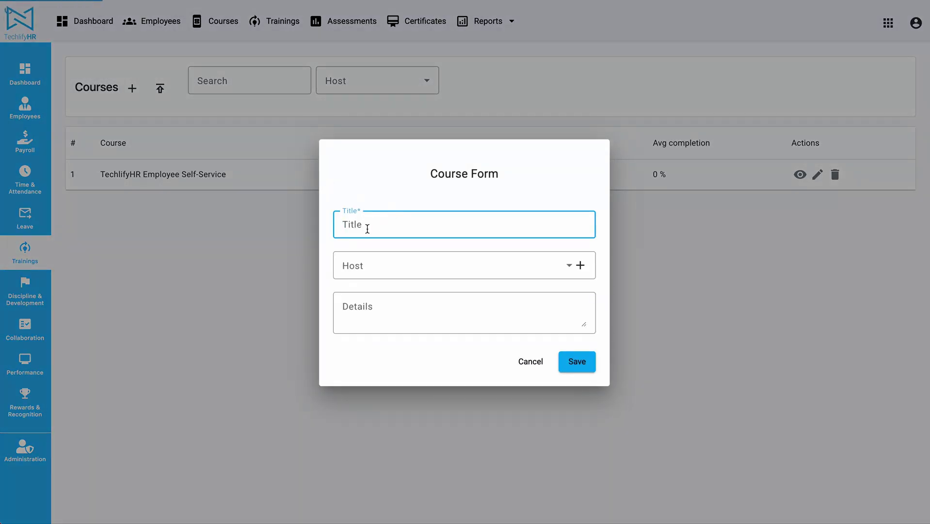
{"action": "type", "text": "TechlifyHR Payroll Training"}
{"action": "left_click", "coordinate": [400, 261]}
{"action": "scroll", "coordinate": [385, 366], "scroll_direction": "down", "scroll_amount": 1}
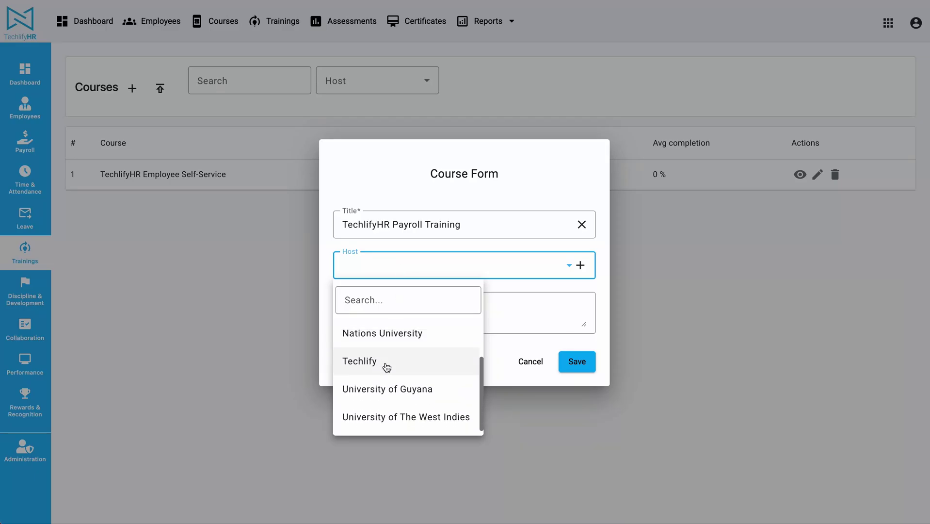
{"action": "left_click", "coordinate": [386, 361]}
{"action": "left_click", "coordinate": [576, 360]}
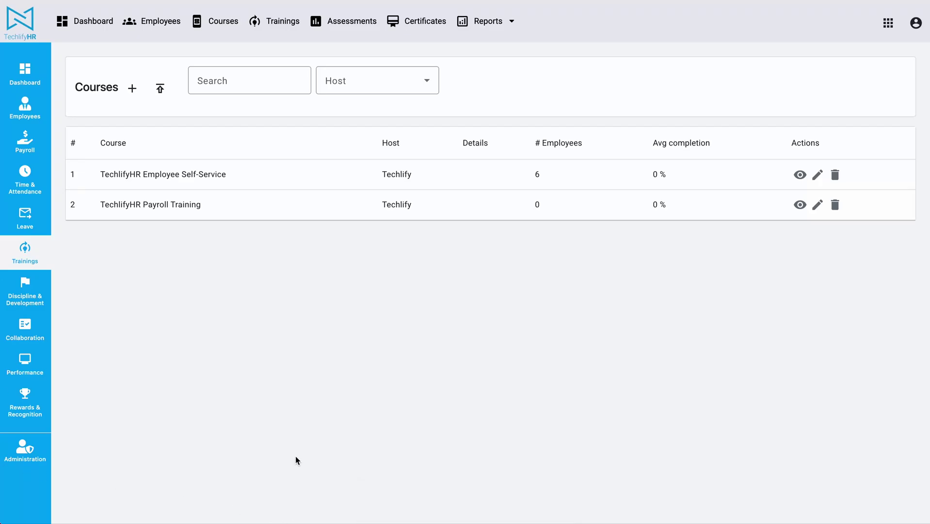
{"action": "left_click", "coordinate": [296, 457]}
- Add the course HSSE In Construction hosted by ActionInvest Caribbean Inc
{"action": "left_click", "coordinate": [135, 97]}
{"action": "type", "text": "HSSE In Construction"}
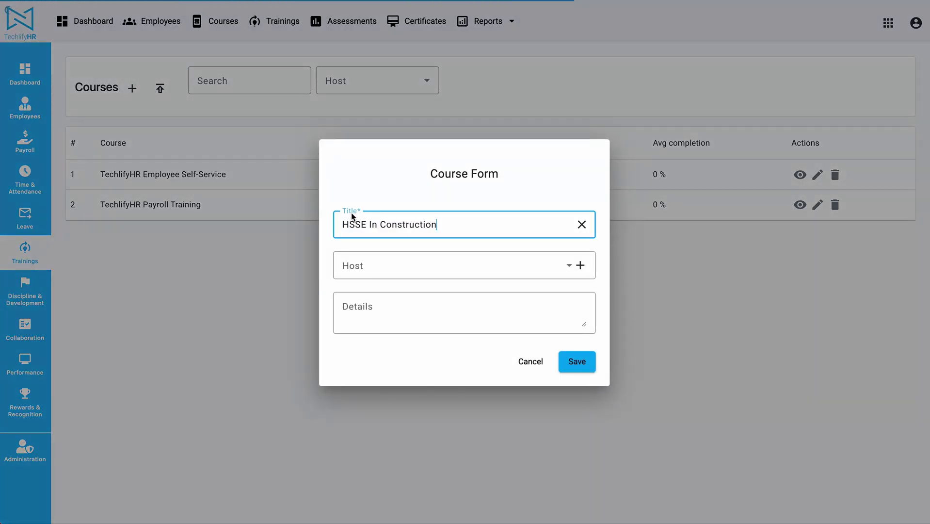
{"action": "left_click", "coordinate": [442, 275]}
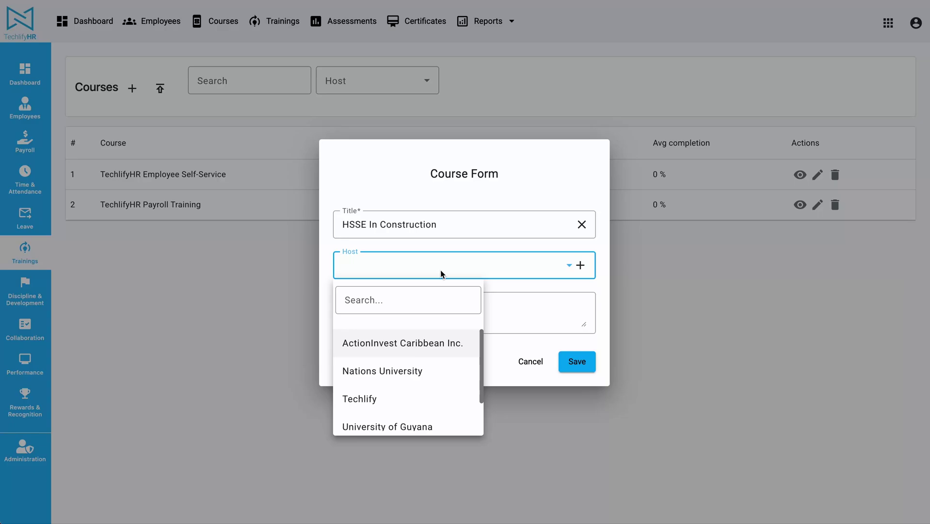
{"action": "scroll", "coordinate": [422, 371], "scroll_direction": "down", "scroll_amount": 1}
{"action": "scroll", "coordinate": [419, 370], "scroll_direction": "up", "scroll_amount": 1}
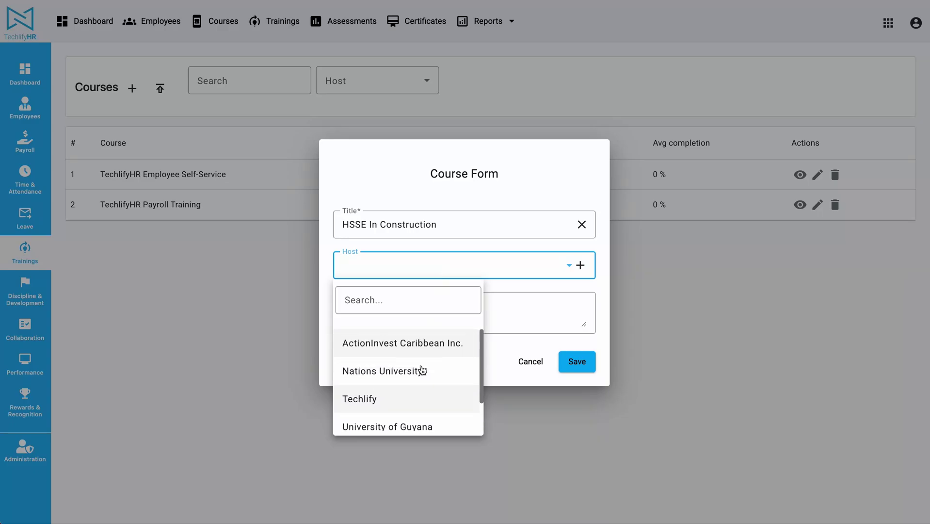
{"action": "left_click", "coordinate": [407, 343]}
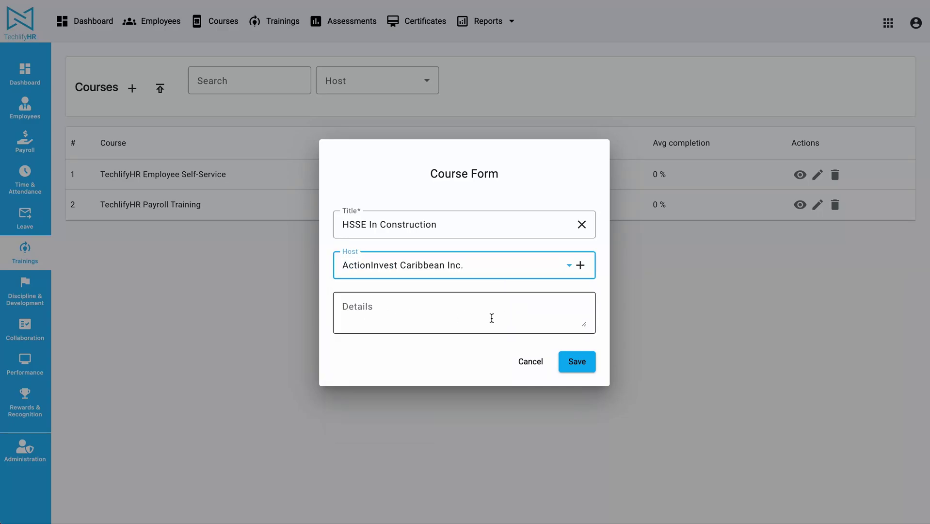
{"action": "left_click", "coordinate": [579, 363]}
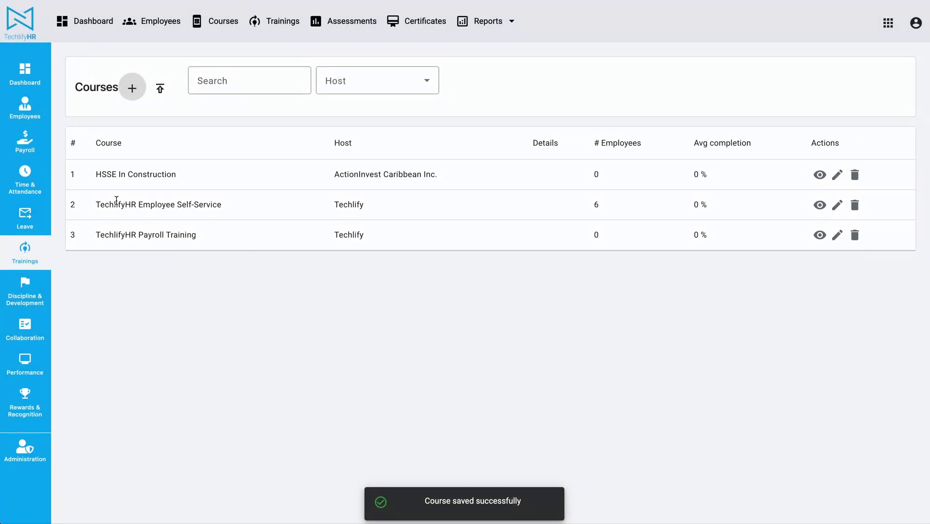
{"action": "left_click_drag", "start_coordinate": [95, 235], "coordinate": [259, 237]}
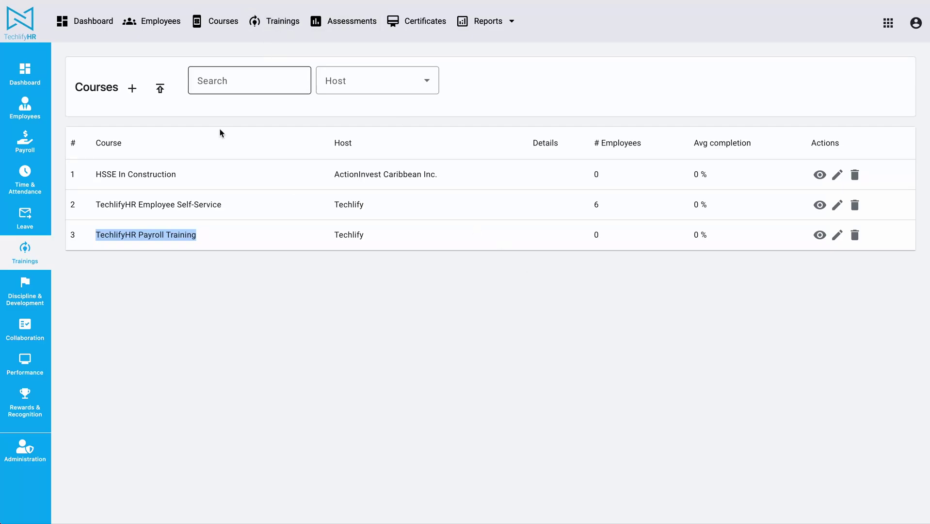
- Check the Employee Self-Service course details, then return to the list of its six trainings
{"action": "left_click", "coordinate": [274, 21]}
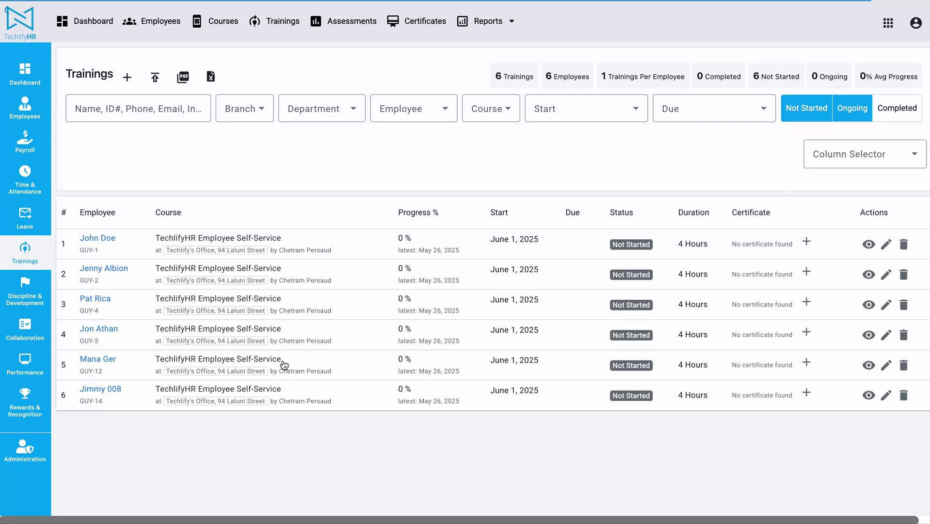
{"action": "left_click_drag", "start_coordinate": [79, 237], "coordinate": [848, 410]}
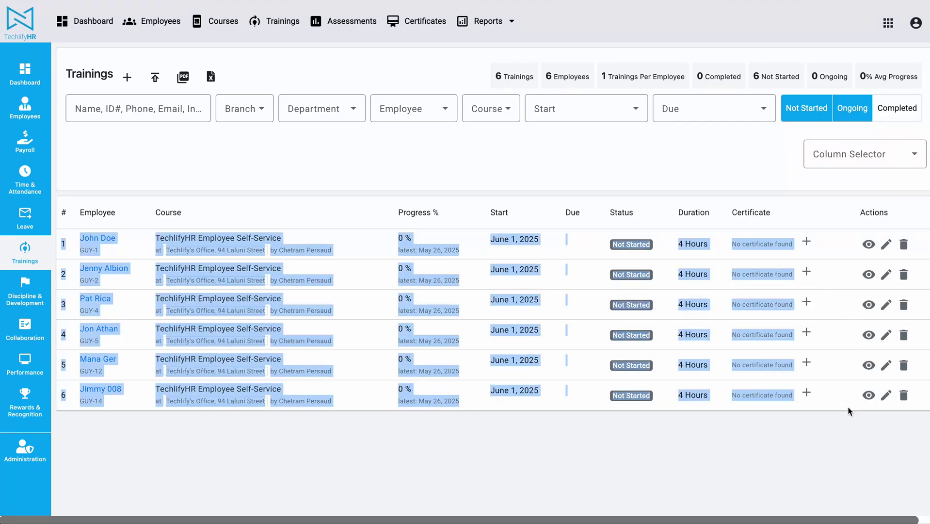
{"action": "left_click", "coordinate": [848, 409]}
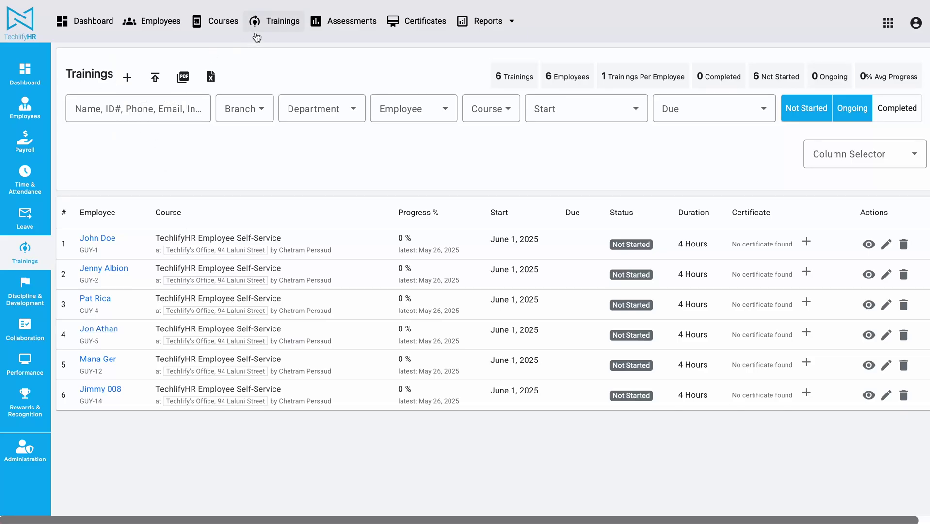
{"action": "left_click", "coordinate": [221, 29]}
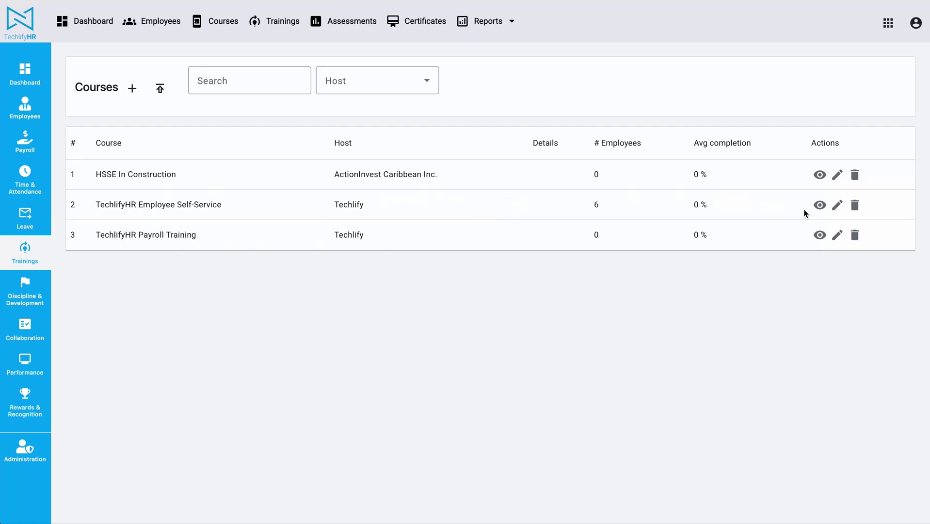
{"action": "left_click", "coordinate": [819, 205]}
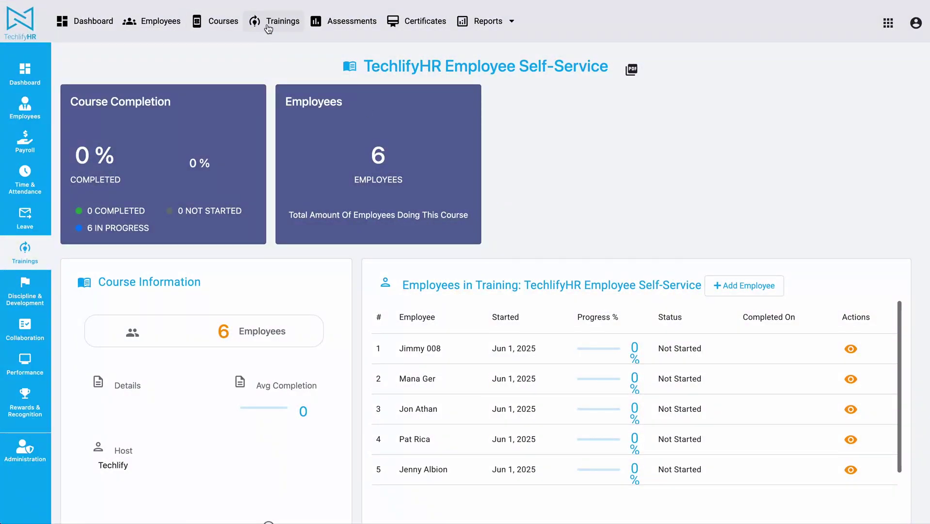
{"action": "left_click", "coordinate": [268, 26]}
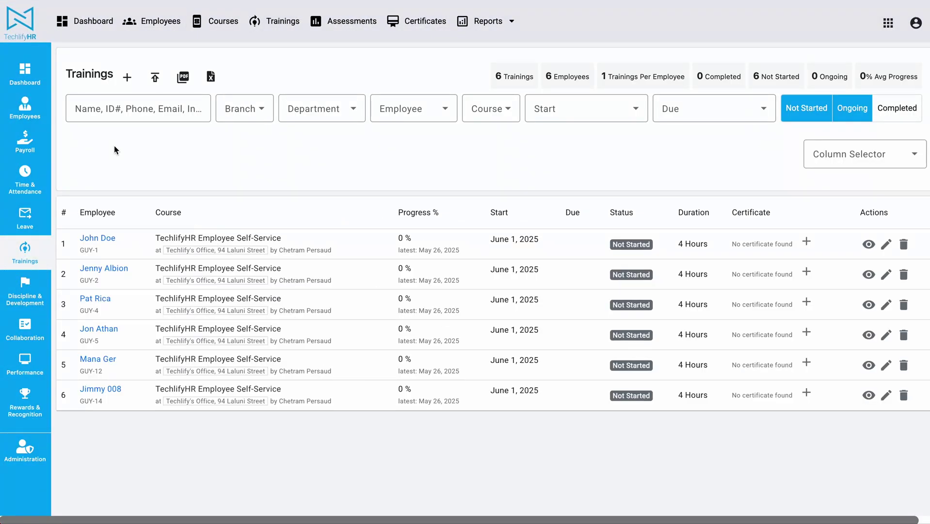
{"action": "left_click", "coordinate": [127, 78]}
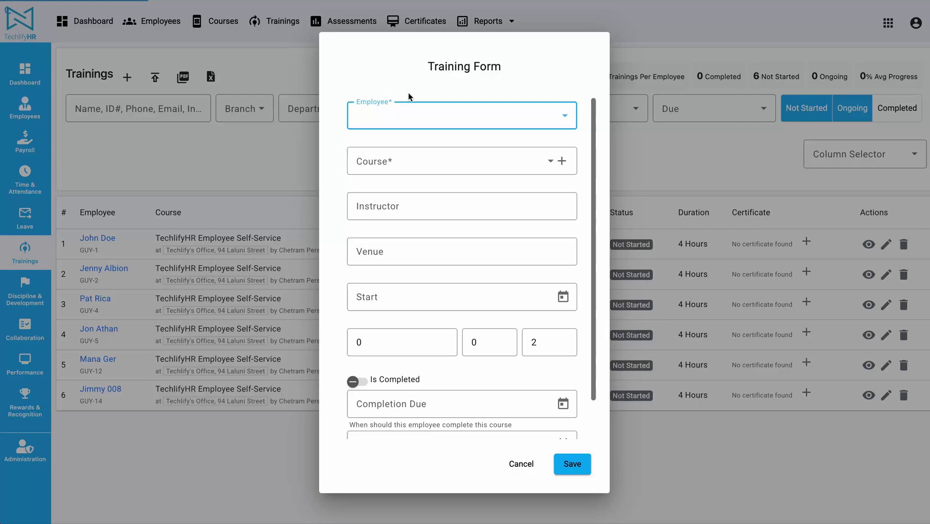
{"action": "left_click", "coordinate": [398, 122]}
{"action": "left_click", "coordinate": [187, 157]}
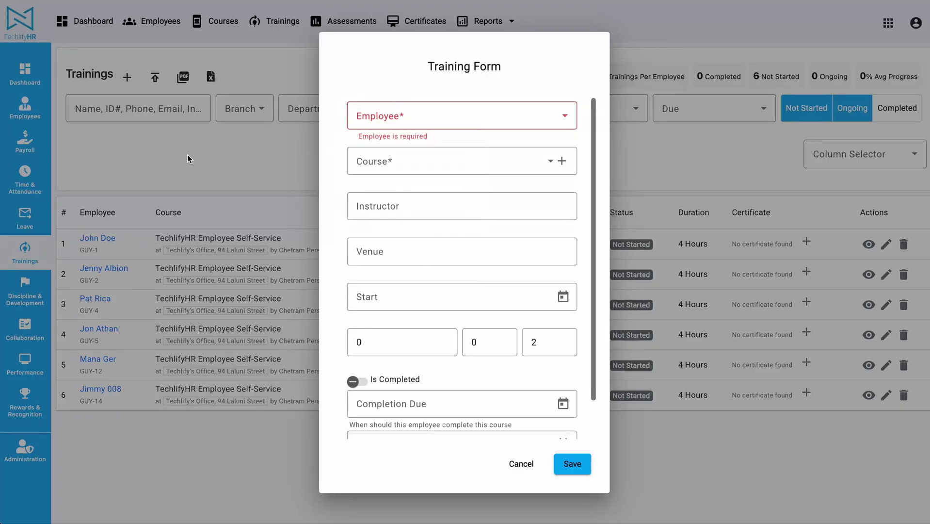
{"action": "left_click", "coordinate": [188, 158]}
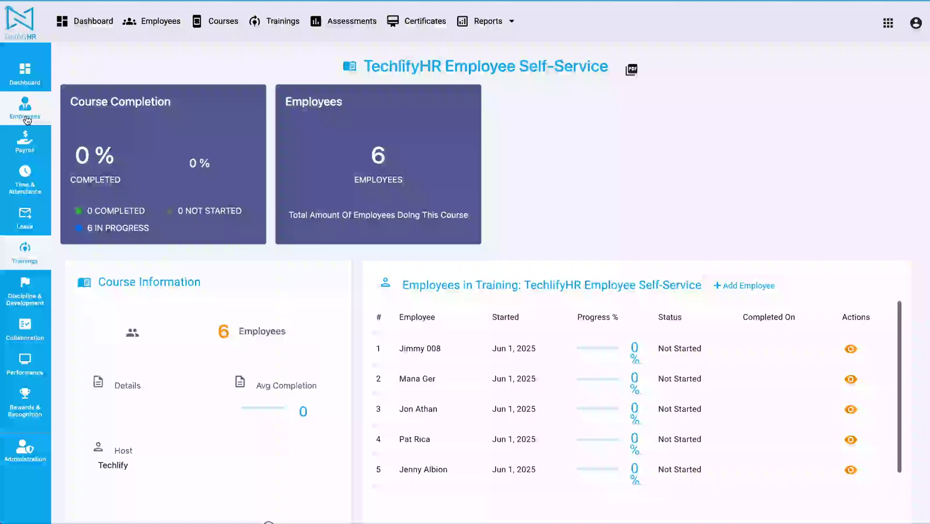
{"action": "left_click", "coordinate": [27, 119]}
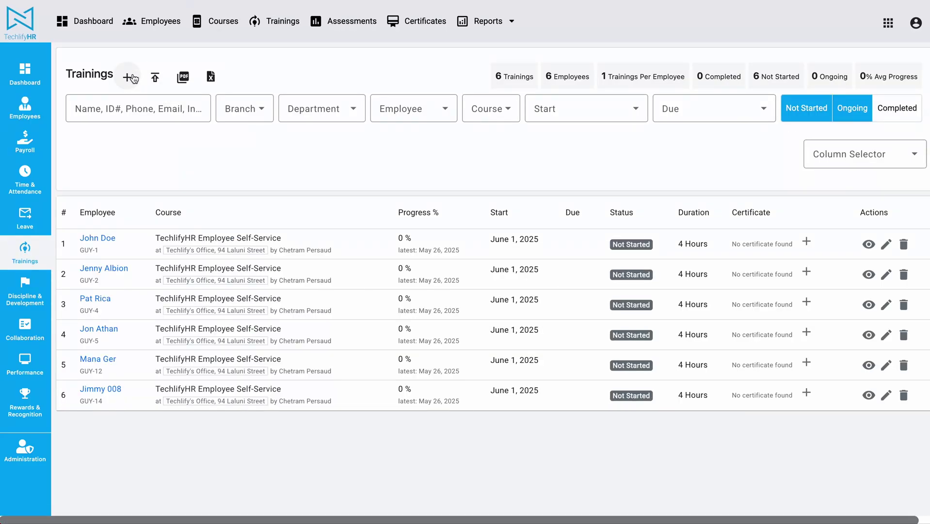
- Start a new training record enrolling one employee in TechlifyHR Payroll Training
{"action": "left_click", "coordinate": [127, 77]}
{"action": "left_click", "coordinate": [424, 121]}
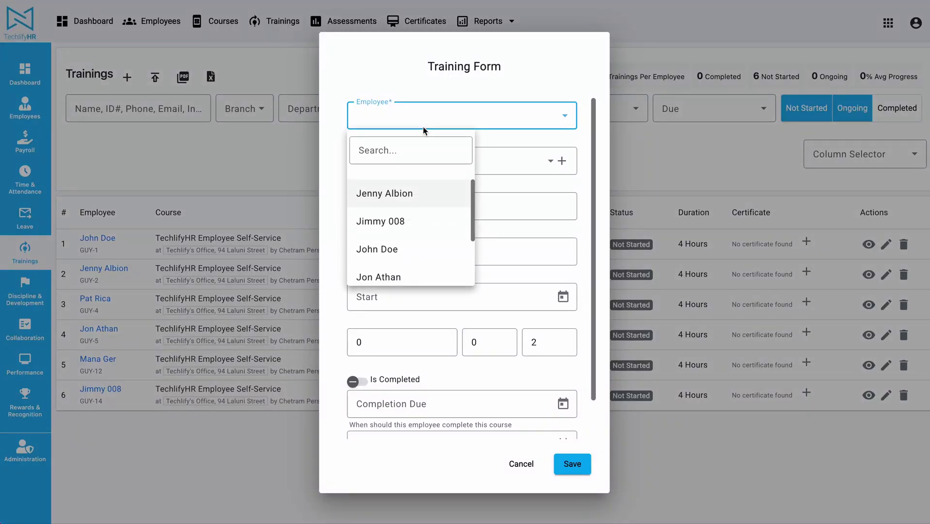
{"action": "left_click", "coordinate": [388, 191]}
{"action": "left_click", "coordinate": [402, 160]}
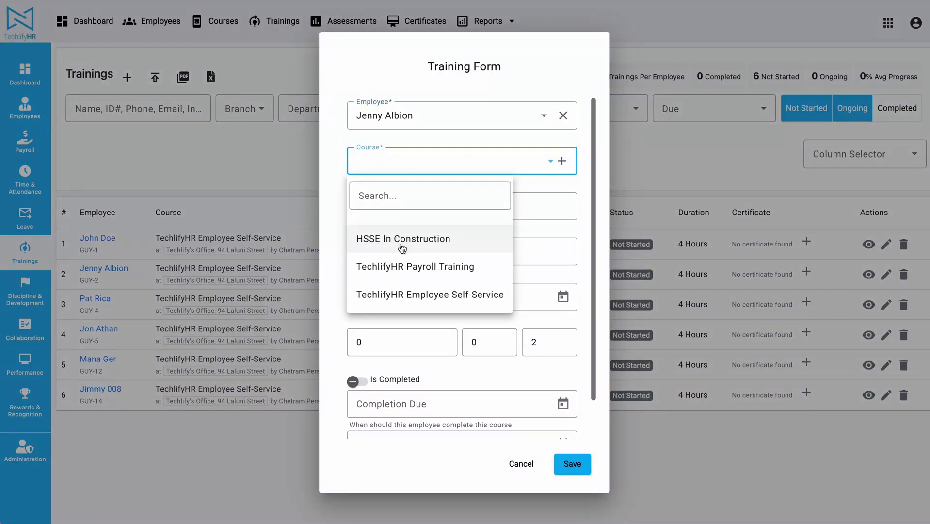
{"action": "left_click", "coordinate": [419, 267]}
- Fill in the instructor's name and the Techlify Office street address as the venue
{"action": "left_click", "coordinate": [417, 206]}
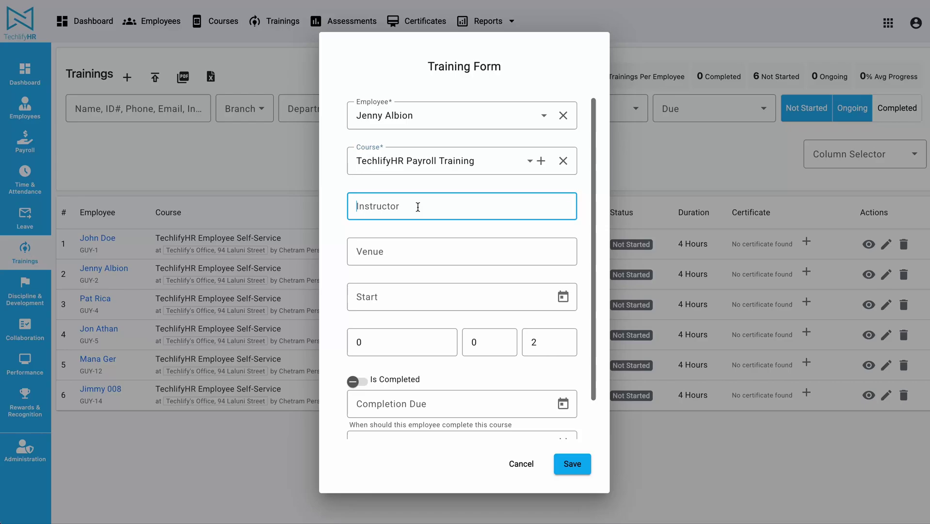
{"action": "type", "text": "Tech"}
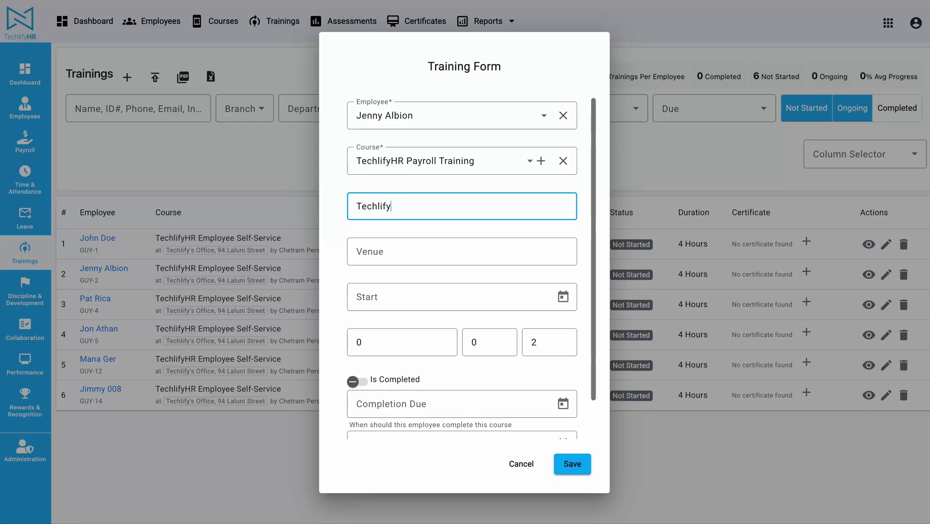
{"action": "type", "text": "lify"}
{"action": "key", "text": "ctrl+a"}
{"action": "key", "text": "ctrl+a"}
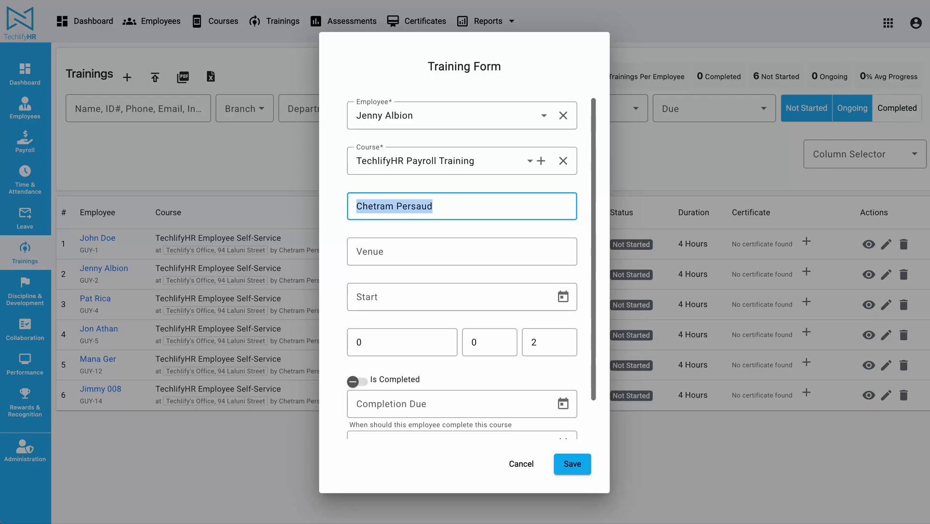
{"action": "key", "text": "Tab"}
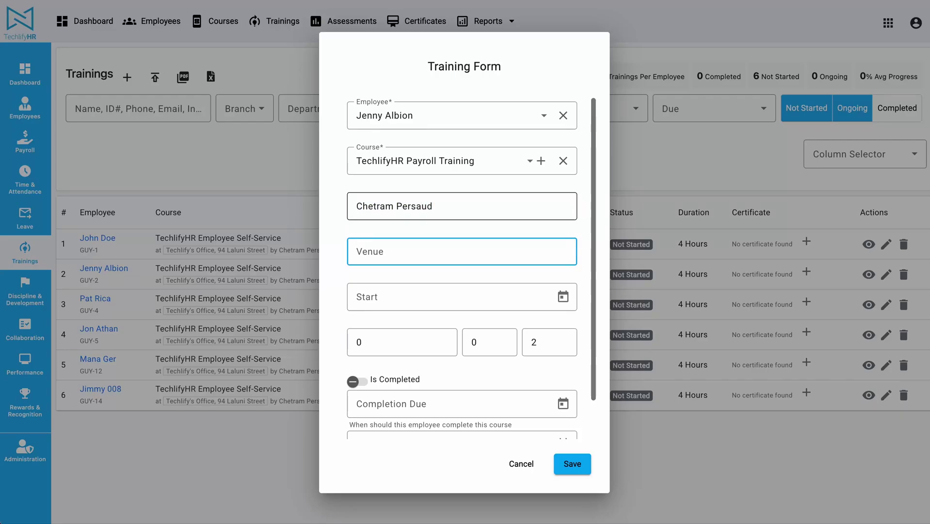
{"action": "type", "text": "94 Laluni Street"}
{"action": "key", "text": "ctrl+a"}
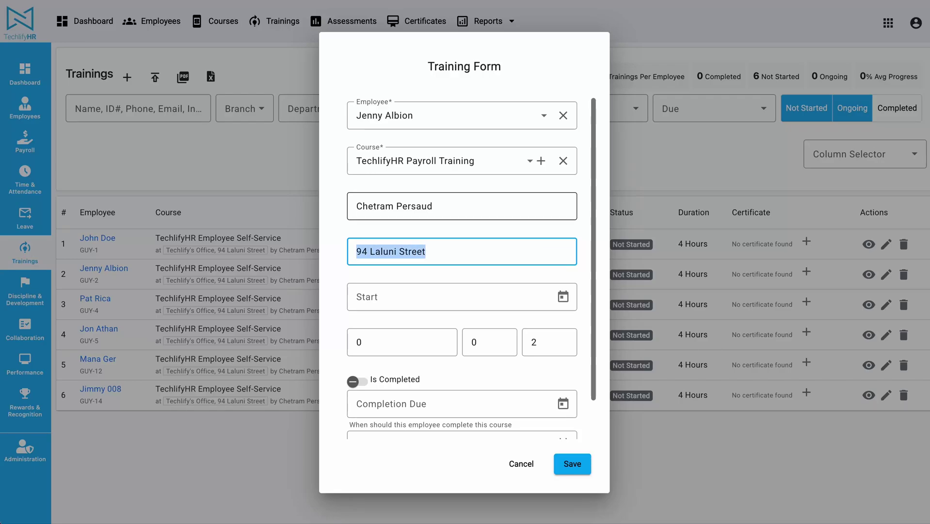
{"action": "key", "text": "Home"}
{"action": "type", "text": "Techlify "}
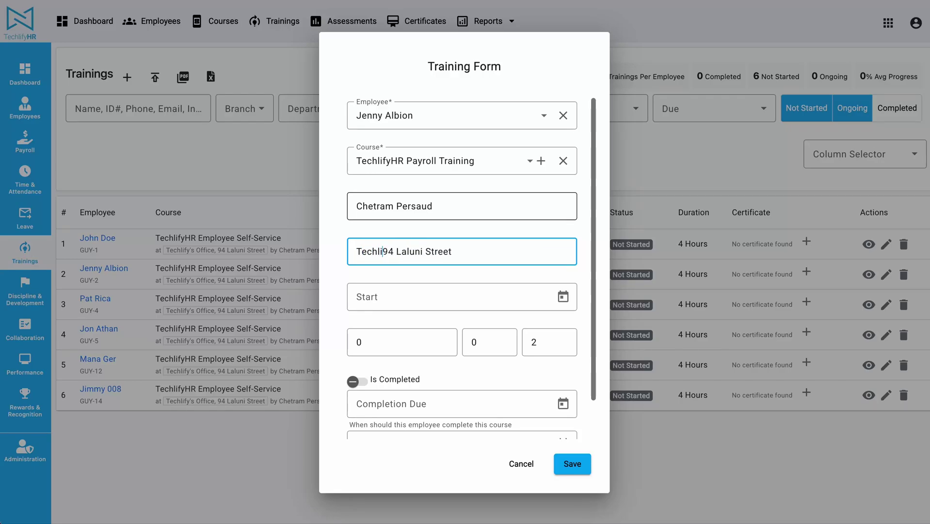
{"action": "type", "text": "Office,"}
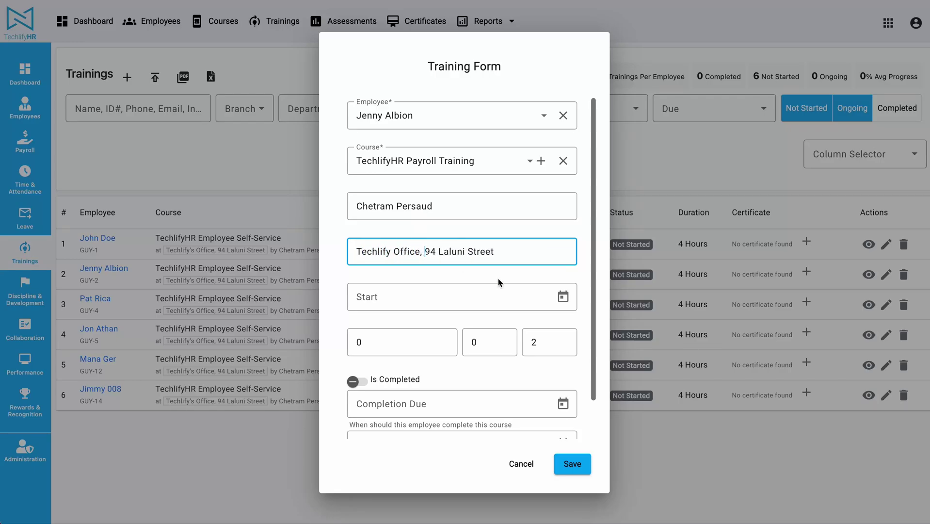
{"action": "left_click", "coordinate": [574, 301]}
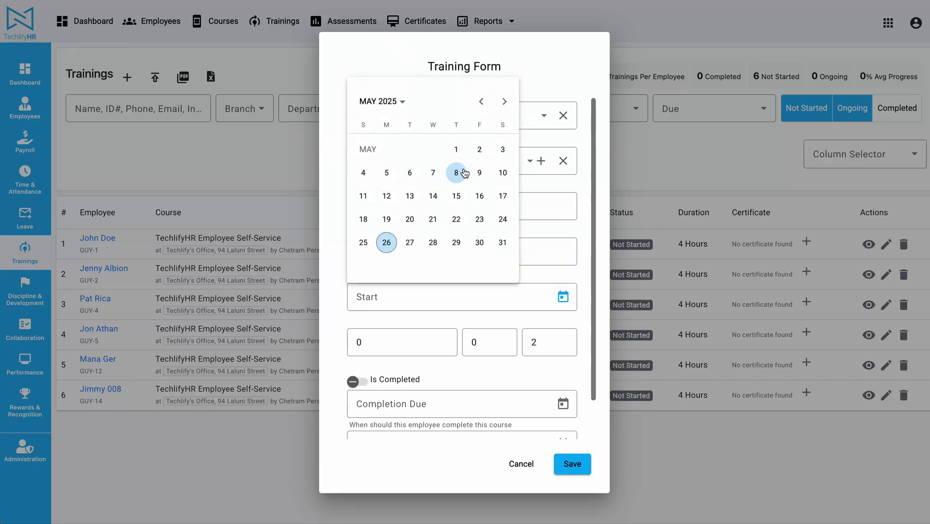
- Set the start date to May 8, 2025 and the duration to 8 hours
{"action": "left_click", "coordinate": [455, 173]}
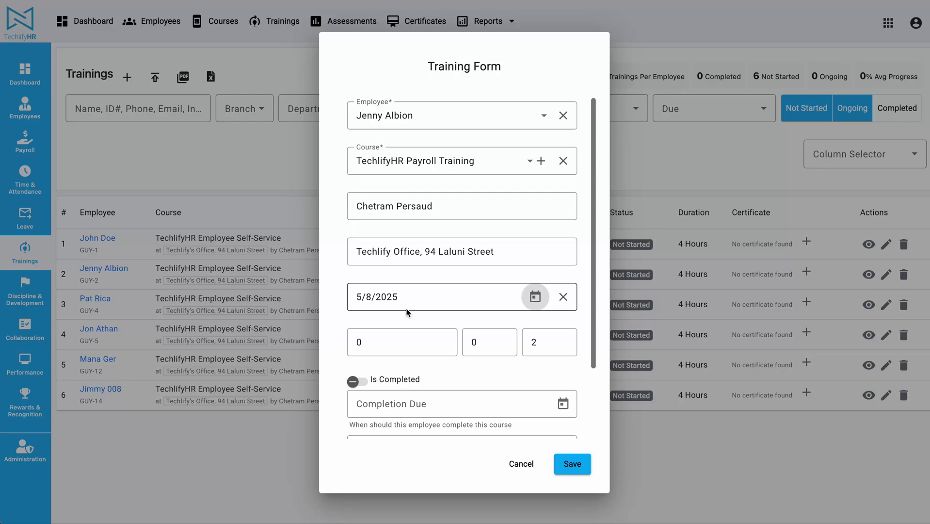
{"action": "left_click", "coordinate": [549, 343]}
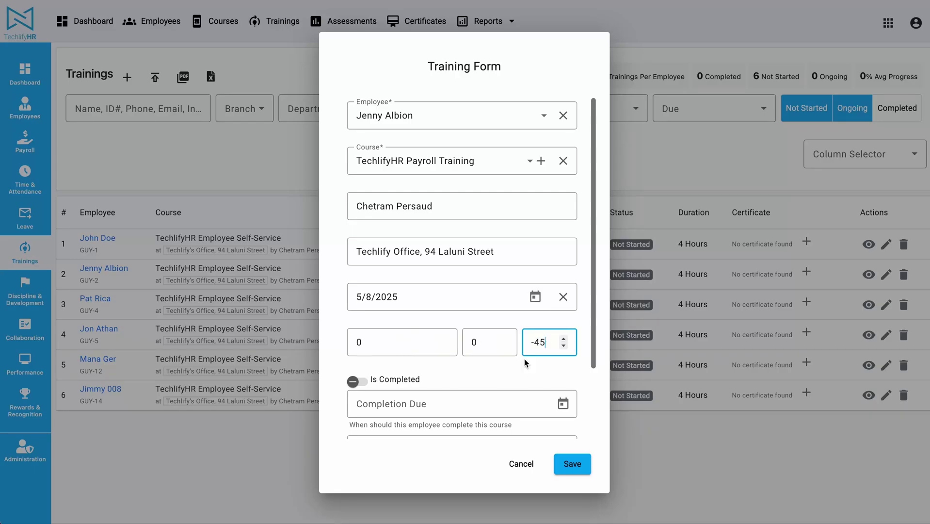
{"action": "scroll", "coordinate": [387, 364], "scroll_direction": "down", "scroll_amount": 3}
{"action": "scroll", "coordinate": [456, 288], "scroll_direction": "up", "scroll_amount": 3}
{"action": "key", "text": "ctrl+a"}
{"action": "type", "text": "8"}
{"action": "left_click", "coordinate": [496, 386]}
- Leave Is Completed off and Progress empty, and set Completion Due to May 16, 2025
{"action": "scroll", "coordinate": [495, 385], "scroll_direction": "down", "scroll_amount": 2}
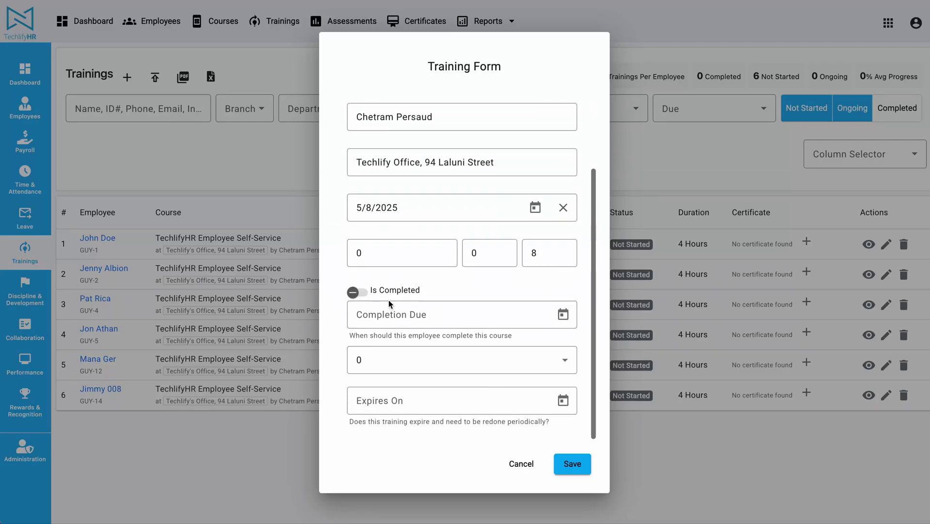
{"action": "left_click", "coordinate": [360, 293]}
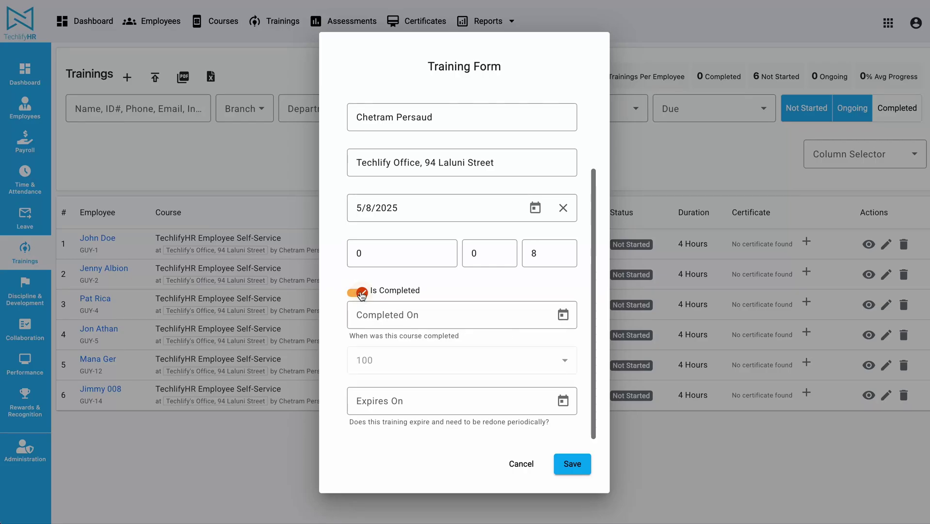
{"action": "left_click", "coordinate": [360, 292]}
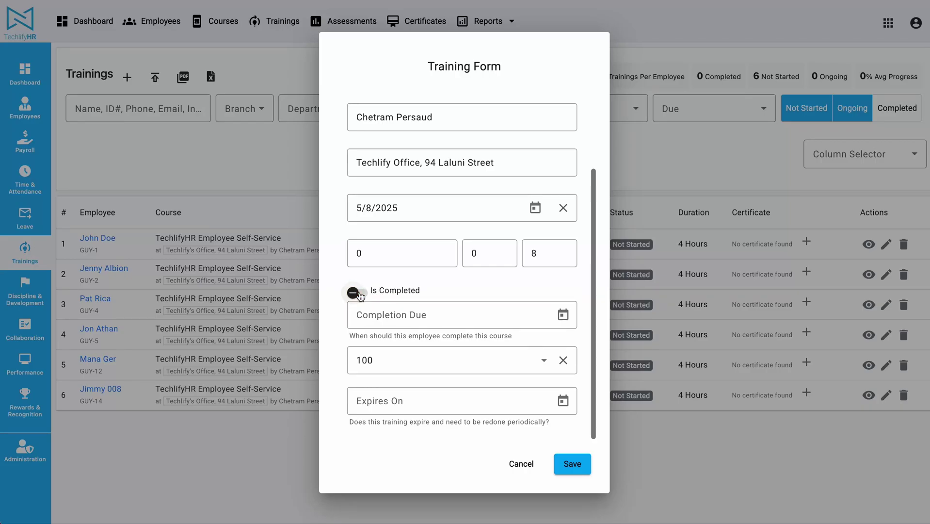
{"action": "left_click", "coordinate": [554, 360]}
{"action": "left_click", "coordinate": [565, 361]}
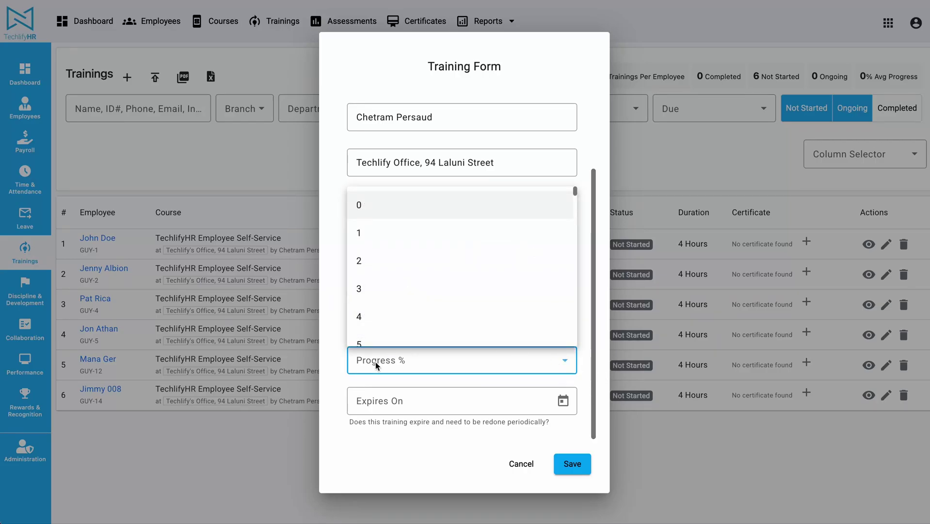
{"action": "left_click", "coordinate": [344, 354]}
{"action": "left_click", "coordinate": [562, 314]}
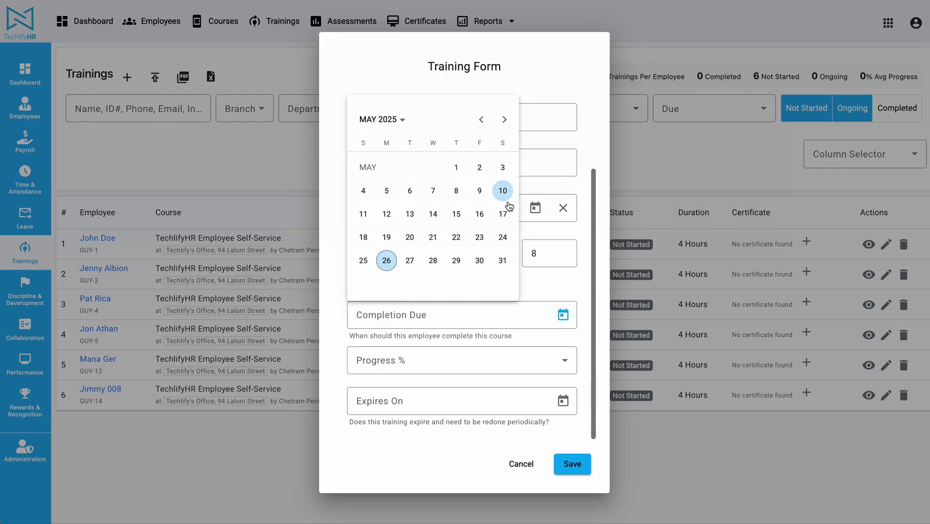
{"action": "left_click", "coordinate": [479, 214]}
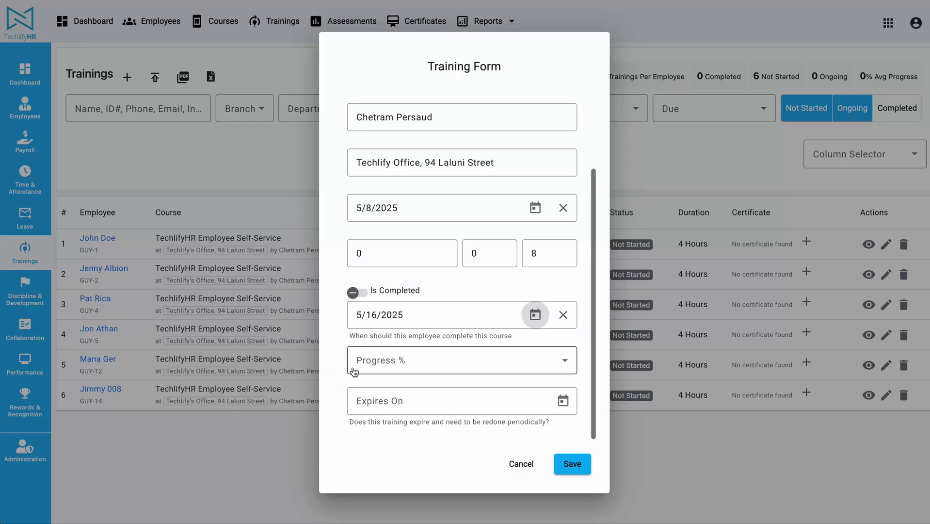
- Leave Progress unset and save the Payroll Training record
{"action": "scroll", "coordinate": [343, 374], "scroll_direction": "up", "scroll_amount": 2}
{"action": "scroll", "coordinate": [341, 375], "scroll_direction": "down", "scroll_amount": 2}
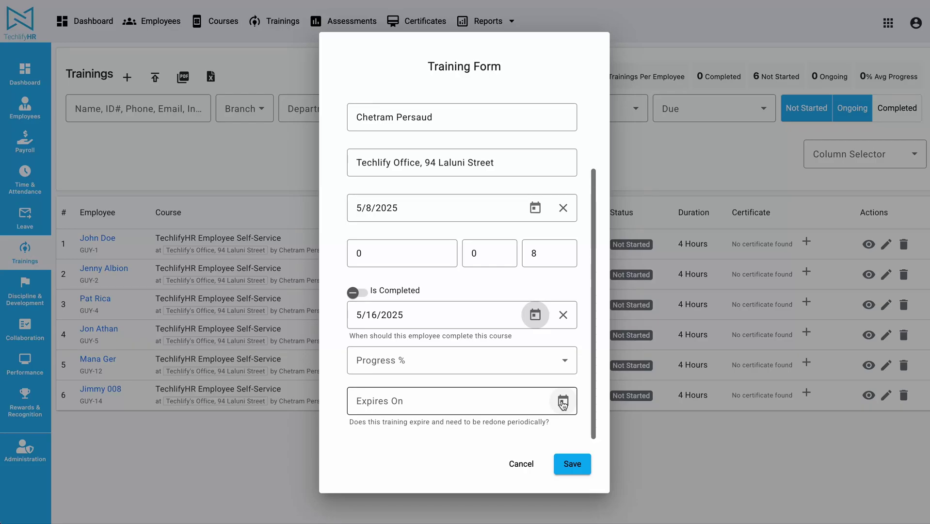
{"action": "scroll", "coordinate": [339, 326], "scroll_direction": "up", "scroll_amount": 2}
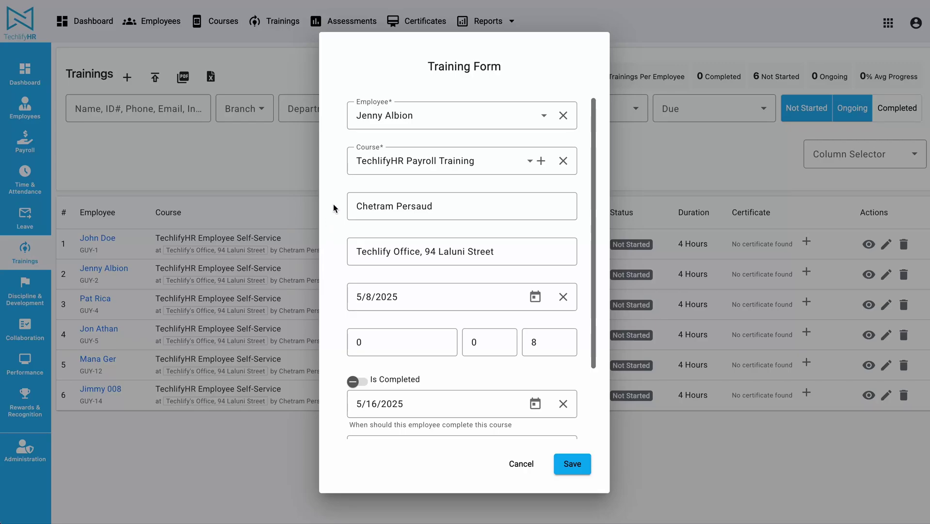
{"action": "scroll", "coordinate": [334, 199], "scroll_direction": "down", "scroll_amount": 2}
{"action": "left_click", "coordinate": [470, 367]}
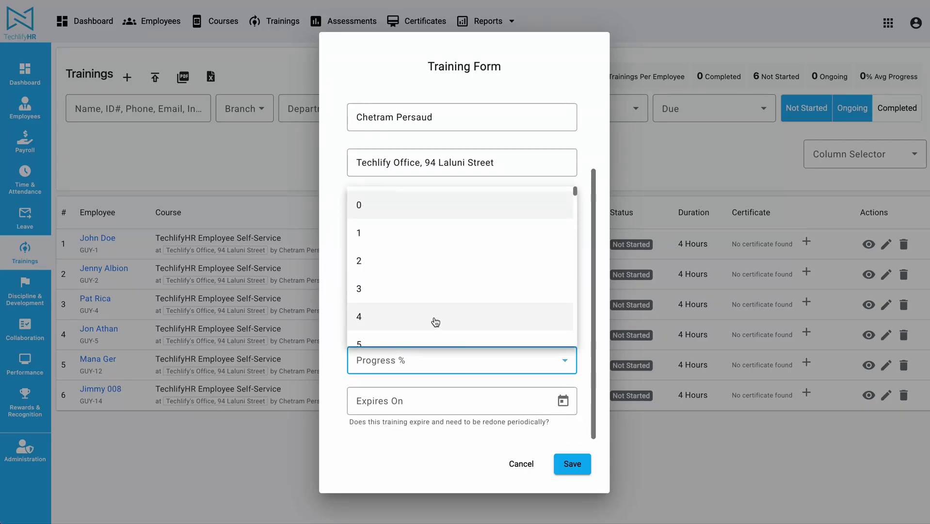
{"action": "scroll", "coordinate": [434, 322], "scroll_direction": "down", "scroll_amount": 15}
{"action": "left_click", "coordinate": [324, 340]}
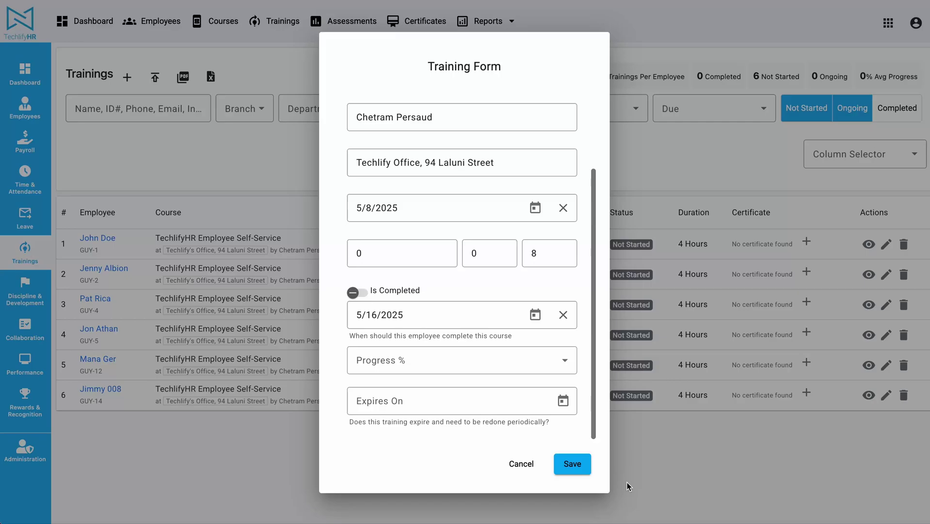
{"action": "left_click", "coordinate": [586, 463]}
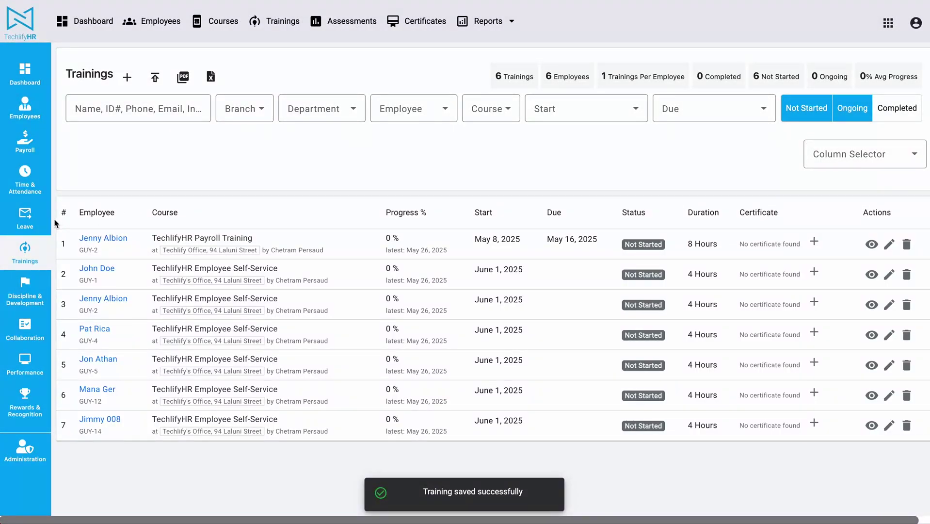
{"action": "left_click_drag", "start_coordinate": [67, 236], "coordinate": [199, 240]}
- Sort the trainings by employee, then open the TechlifyHR Payroll Training course page
{"action": "left_click", "coordinate": [270, 217]}
{"action": "left_click", "coordinate": [109, 216]}
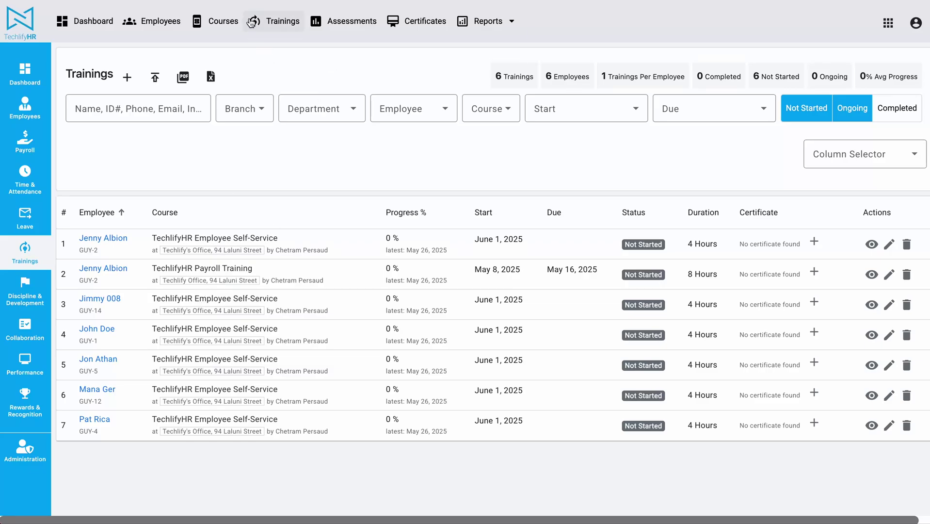
{"action": "left_click", "coordinate": [219, 29]}
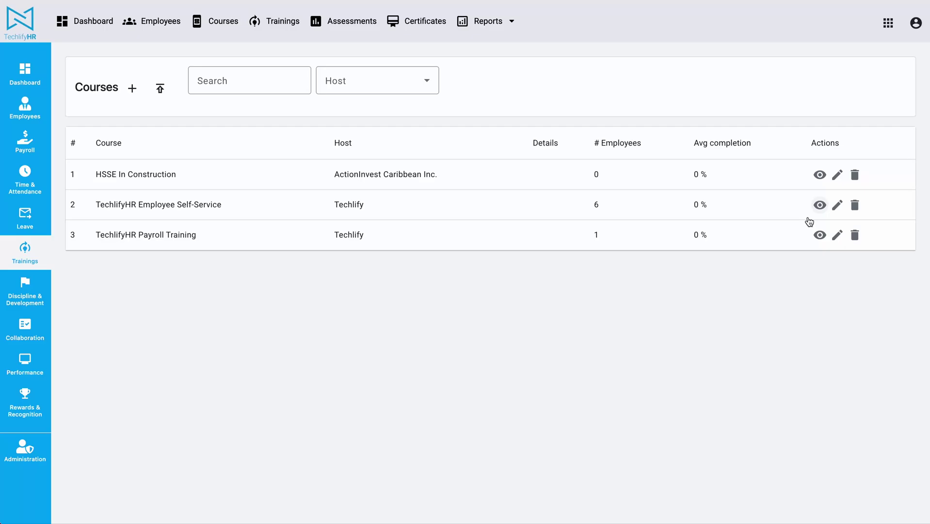
{"action": "left_click", "coordinate": [819, 235]}
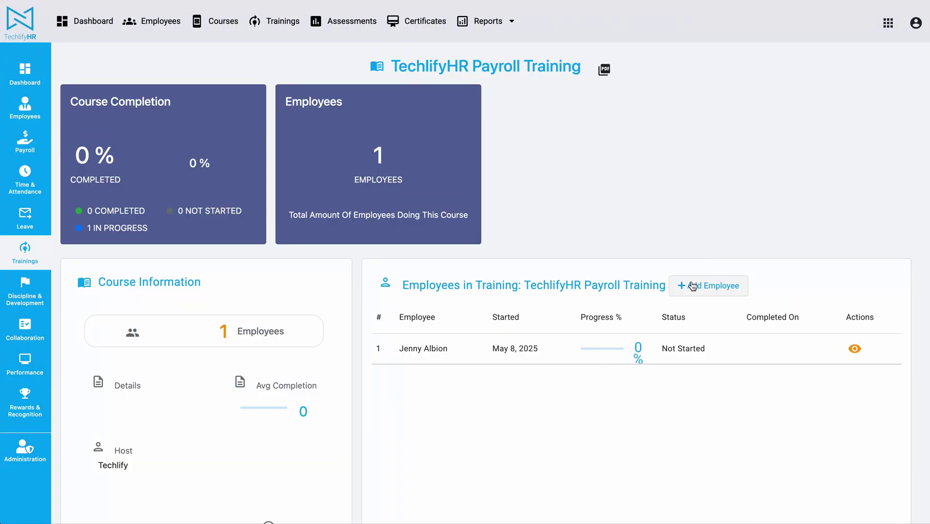
- Select two more employees to enrol in TechlifyHR Payroll Training
{"action": "left_click", "coordinate": [686, 284]}
{"action": "left_click", "coordinate": [428, 117]}
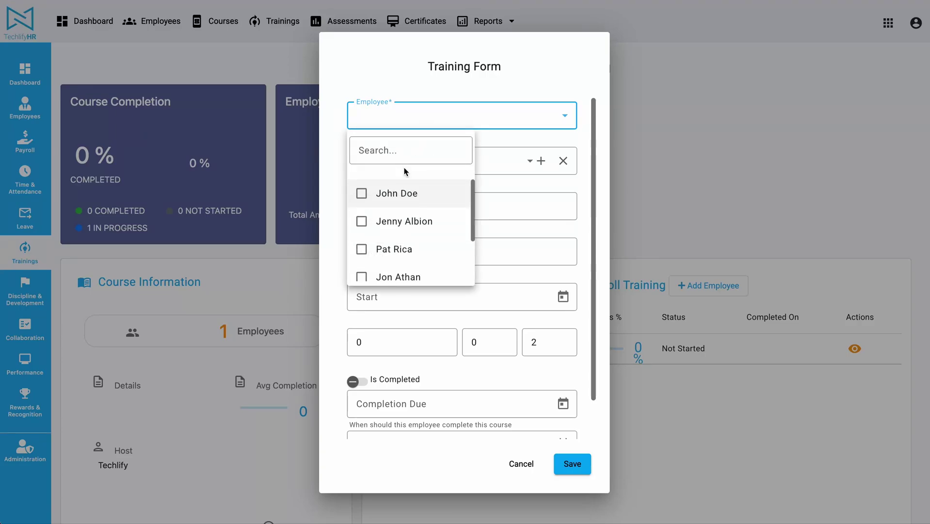
{"action": "left_click", "coordinate": [404, 207]}
{"action": "scroll", "coordinate": [400, 242], "scroll_direction": "down", "scroll_amount": 2}
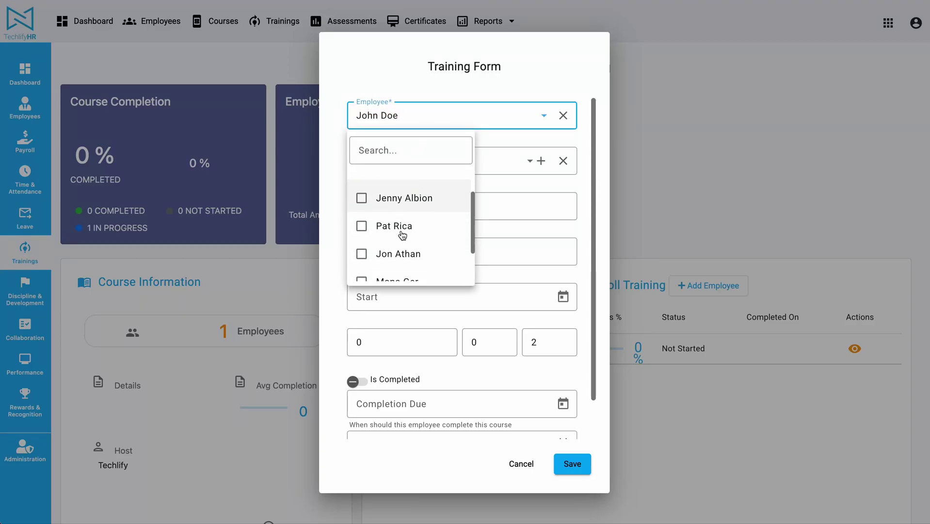
{"action": "left_click", "coordinate": [401, 267]}
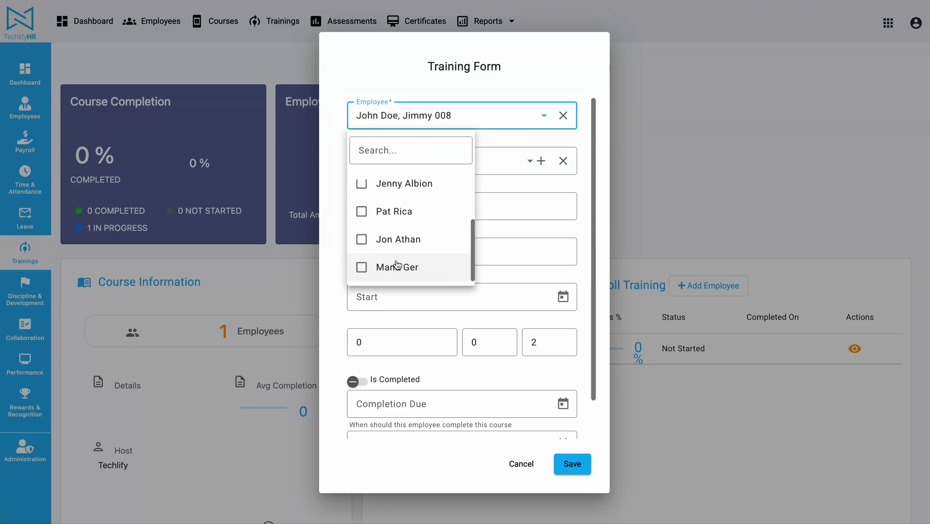
{"action": "left_click", "coordinate": [596, 201]}
- Enter the instructor's name and 'Techlify Office,' as the venue
{"action": "left_click", "coordinate": [407, 203]}
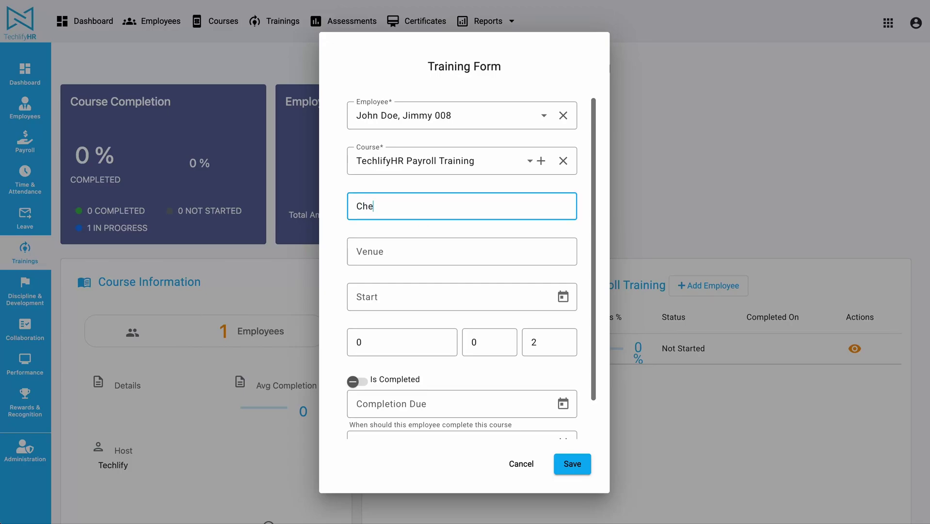
{"action": "scroll", "coordinate": [405, 206], "scroll_direction": "down", "scroll_amount": 1}
{"action": "left_click", "coordinate": [402, 197]}
{"action": "type", "text": "Tec"}
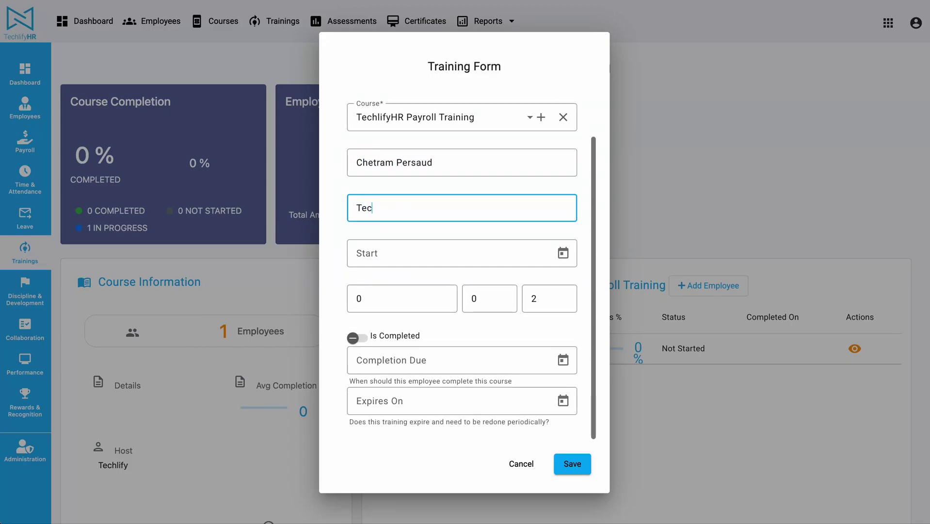
{"action": "type", "text": "hlify Office, 94 Laluni Street"}
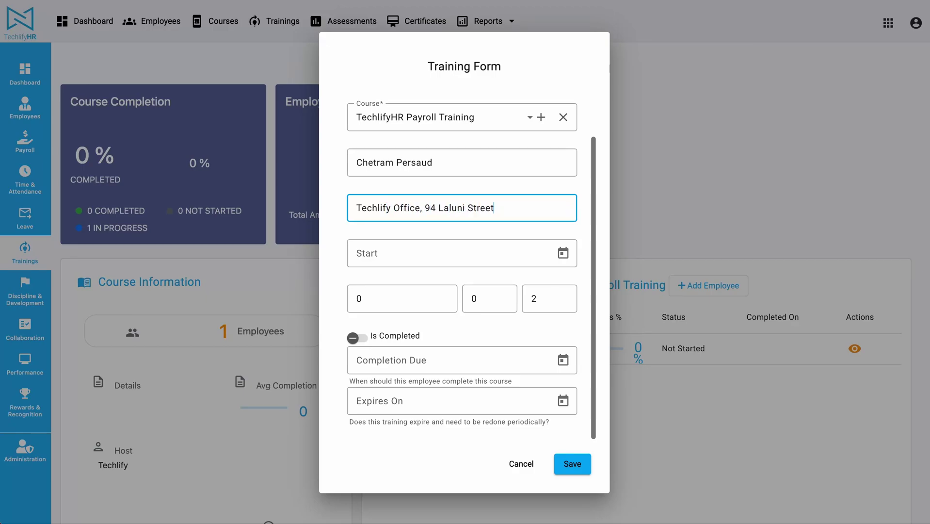
{"action": "key", "text": "ctrl+a"}
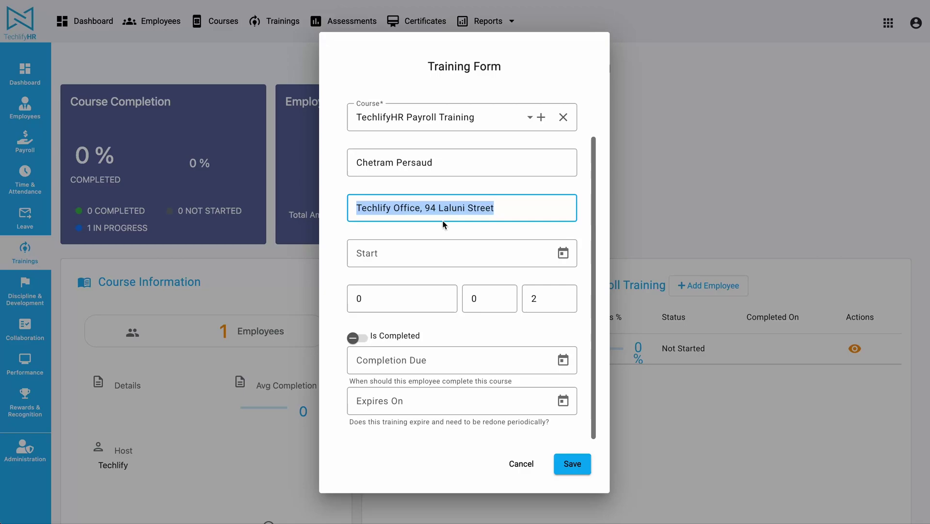
- Set start May 8 and completion due May 16, 2025, then save the enrolments
{"action": "left_click", "coordinate": [563, 252]}
{"action": "left_click", "coordinate": [456, 362]}
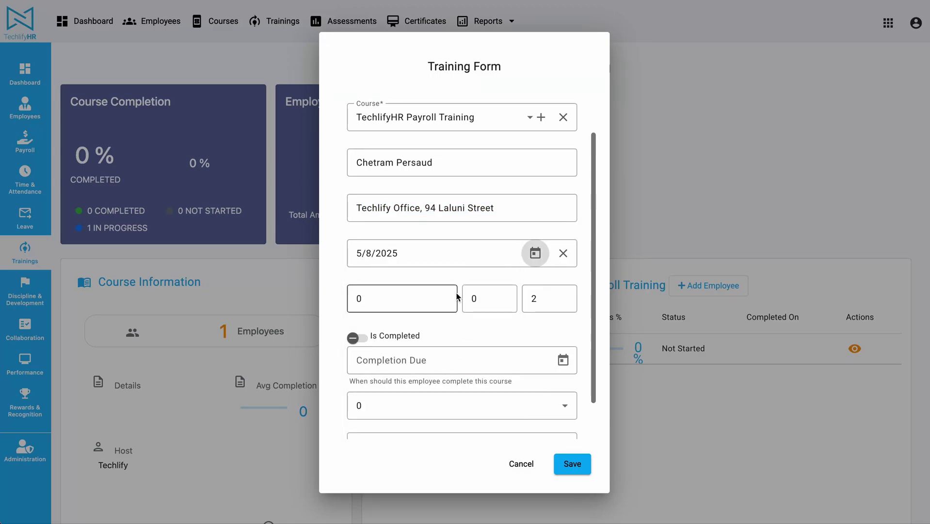
{"action": "scroll", "coordinate": [365, 340], "scroll_direction": "down", "scroll_amount": 1}
{"action": "left_click", "coordinate": [557, 313]}
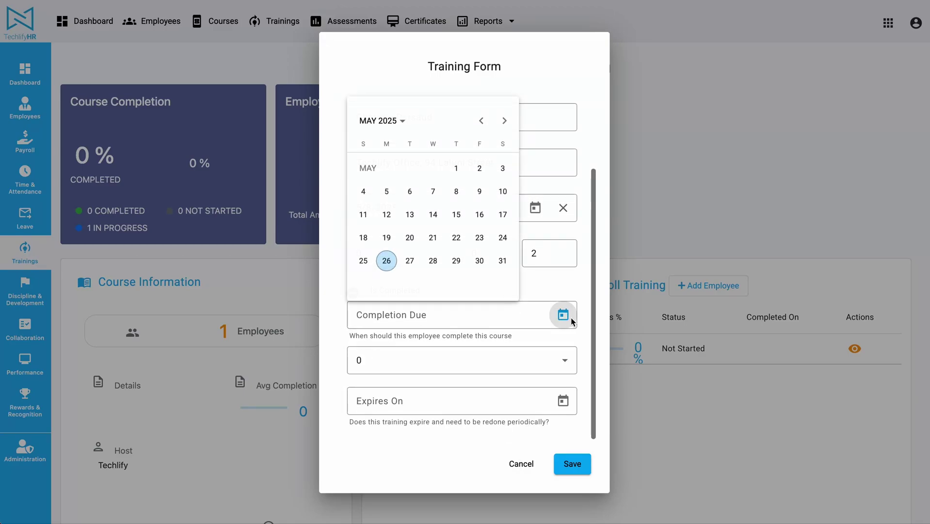
{"action": "left_click", "coordinate": [455, 213]}
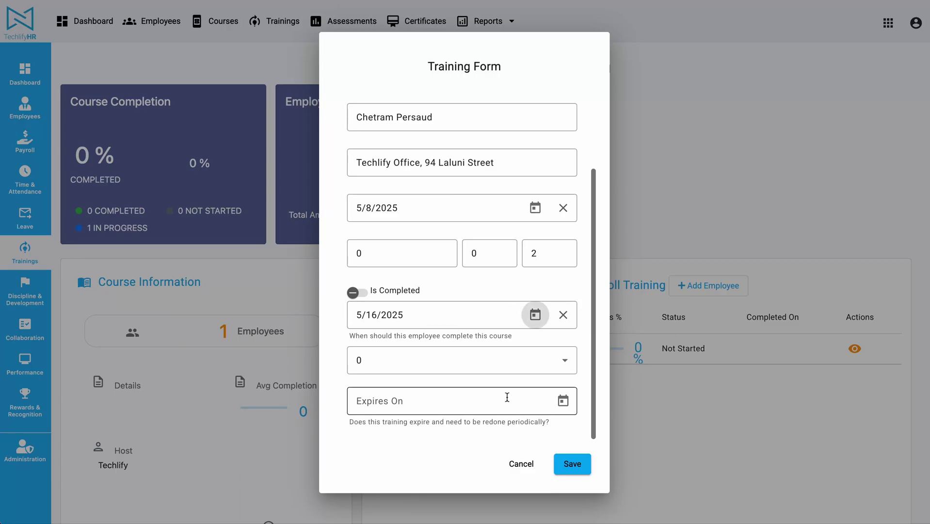
{"action": "left_click", "coordinate": [573, 464]}
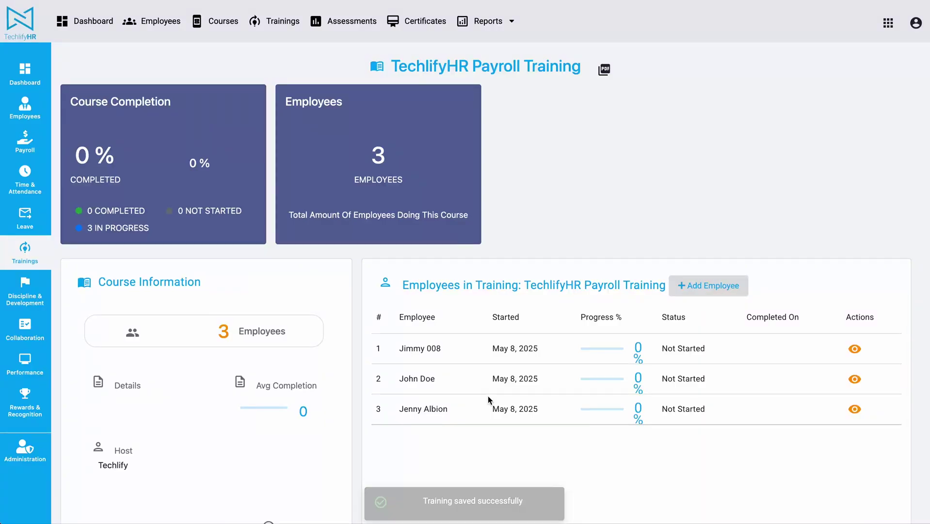
- Open the HSSE In Construction course details page from the Courses list
{"action": "left_click", "coordinate": [222, 25]}
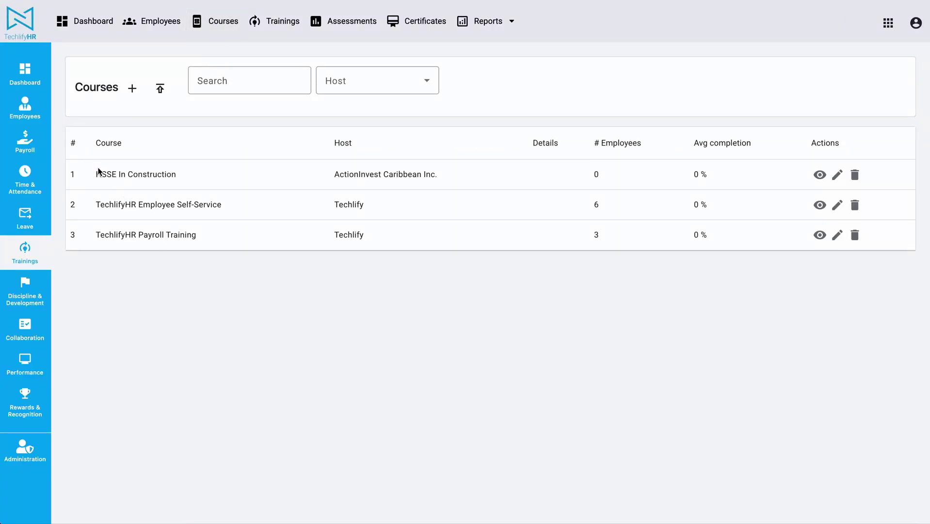
{"action": "double_click", "coordinate": [98, 171]}
{"action": "left_click", "coordinate": [377, 343]}
{"action": "left_click", "coordinate": [837, 174]}
{"action": "left_click", "coordinate": [805, 165]}
{"action": "left_click", "coordinate": [820, 174]}
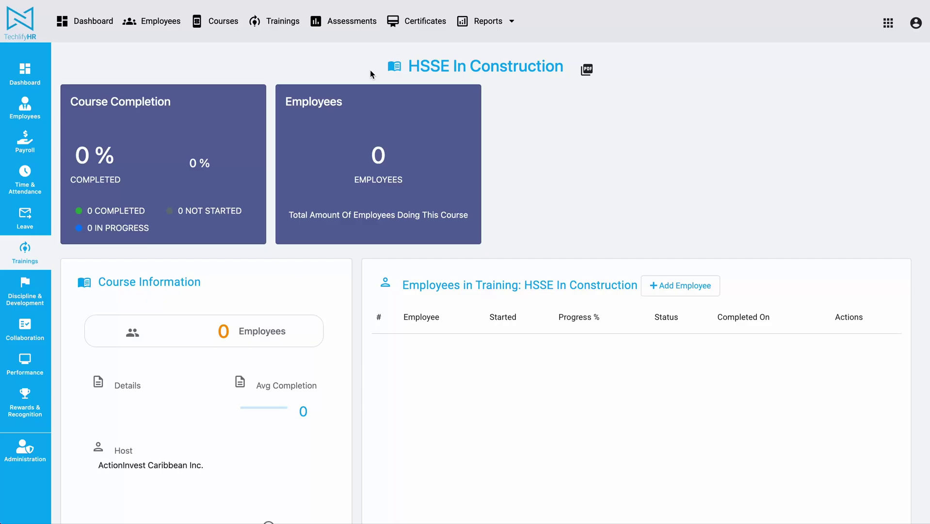
{"action": "left_click", "coordinate": [155, 21]}
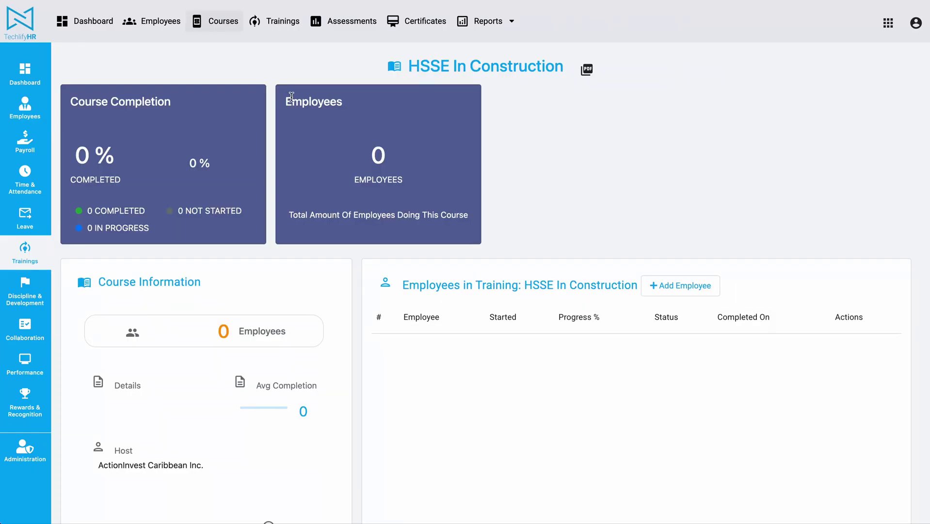
- Select three employees to enrol in HSSE In Construction
{"action": "left_click", "coordinate": [686, 284]}
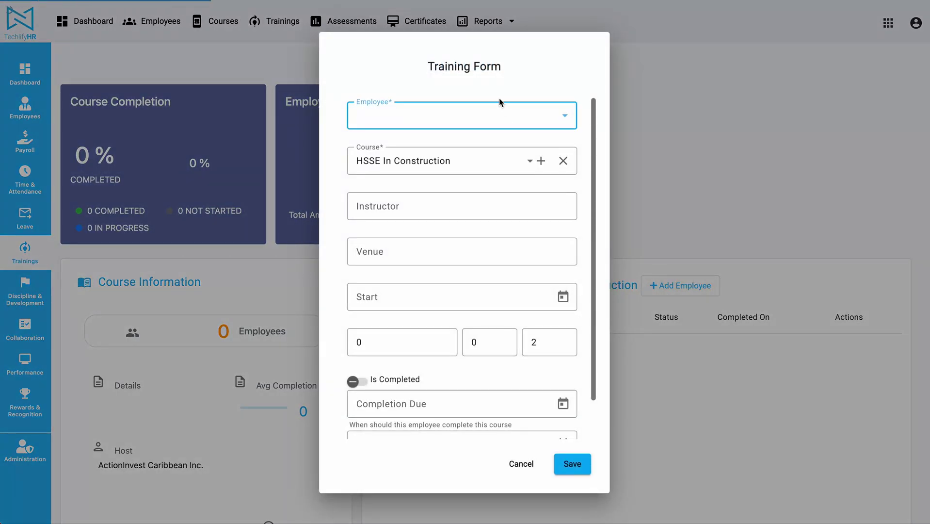
{"action": "left_click", "coordinate": [493, 110]}
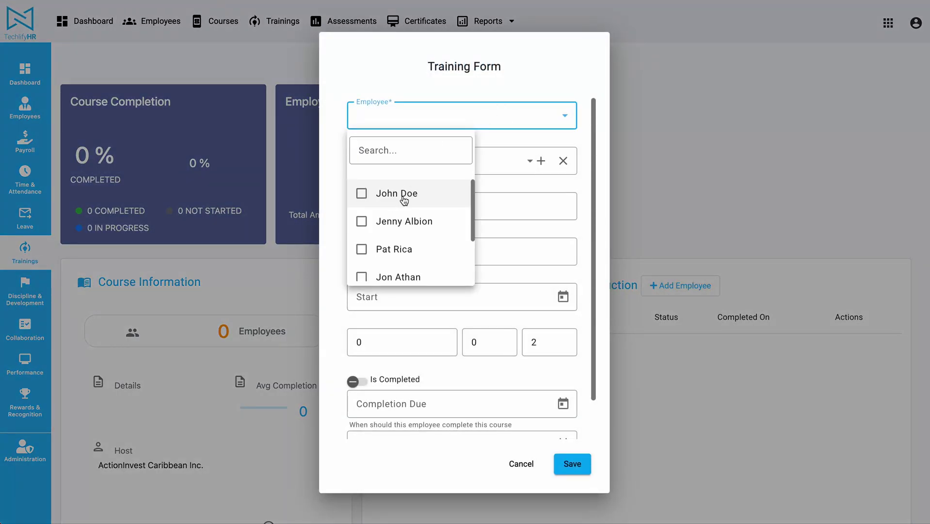
{"action": "left_click", "coordinate": [386, 193]}
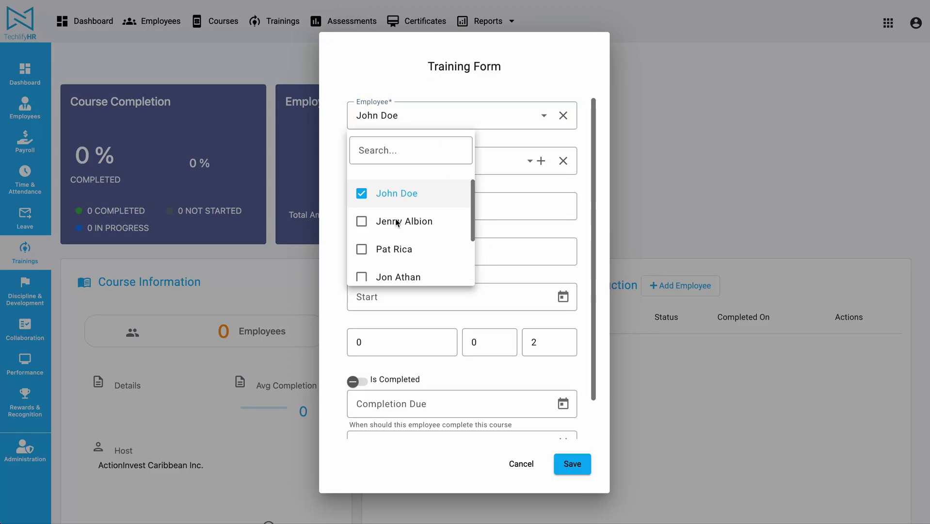
{"action": "scroll", "coordinate": [397, 228], "scroll_direction": "down", "scroll_amount": 3}
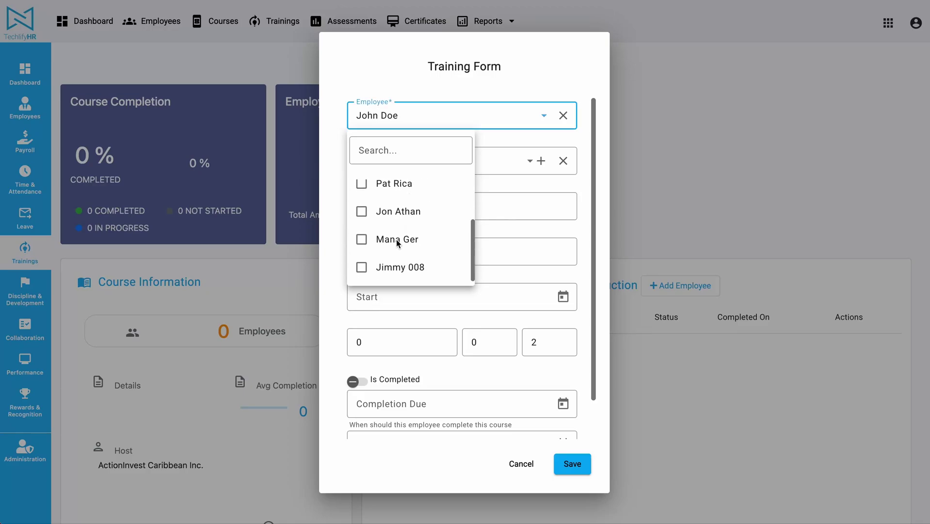
{"action": "left_click", "coordinate": [397, 239]}
{"action": "left_click", "coordinate": [369, 210]}
{"action": "left_click", "coordinate": [528, 182]}
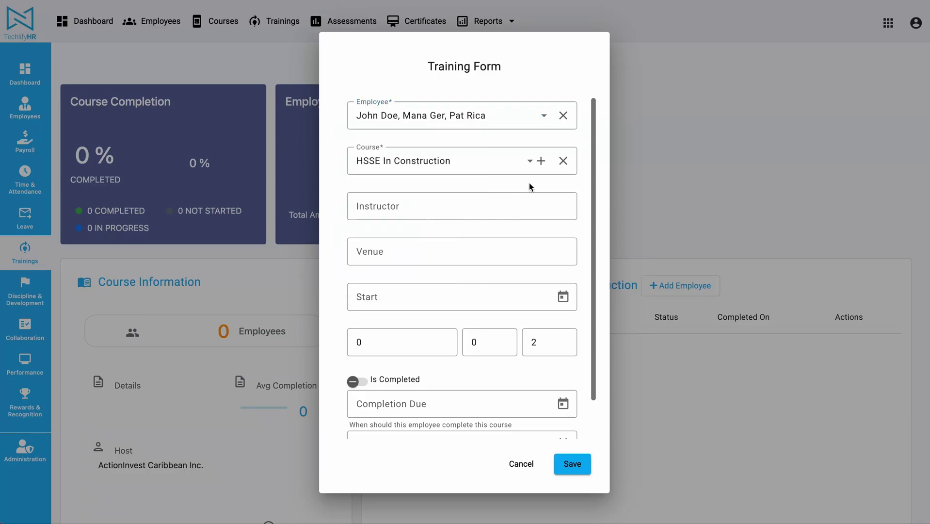
- Enter the instructor's name, venue ActionCoach and start date May 1, 2025, then save
{"action": "left_click", "coordinate": [421, 211]}
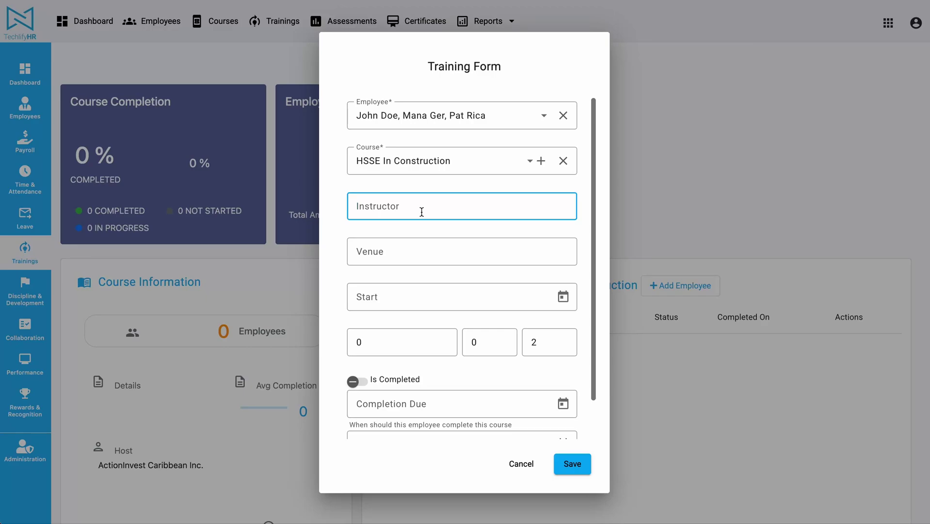
{"action": "type", "text": "Dr. Doerga"}
{"action": "left_click", "coordinate": [426, 252]}
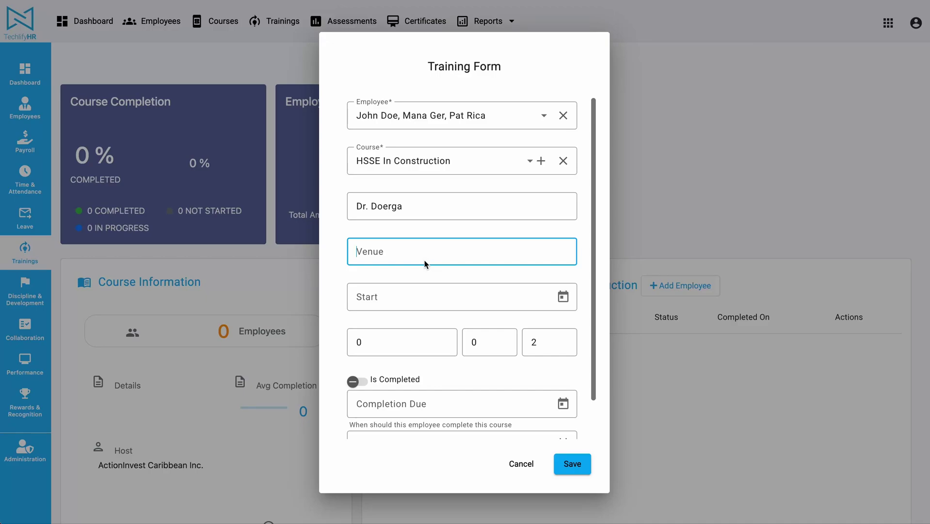
{"action": "type", "text": "ActionCoach"}
{"action": "left_click", "coordinate": [563, 296]}
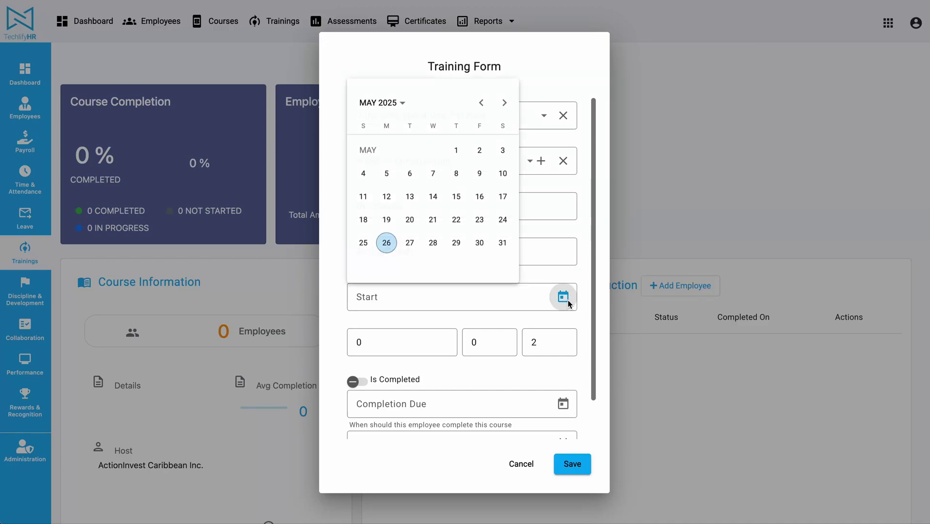
{"action": "left_click", "coordinate": [461, 155]}
{"action": "scroll", "coordinate": [338, 311], "scroll_direction": "down", "scroll_amount": 2}
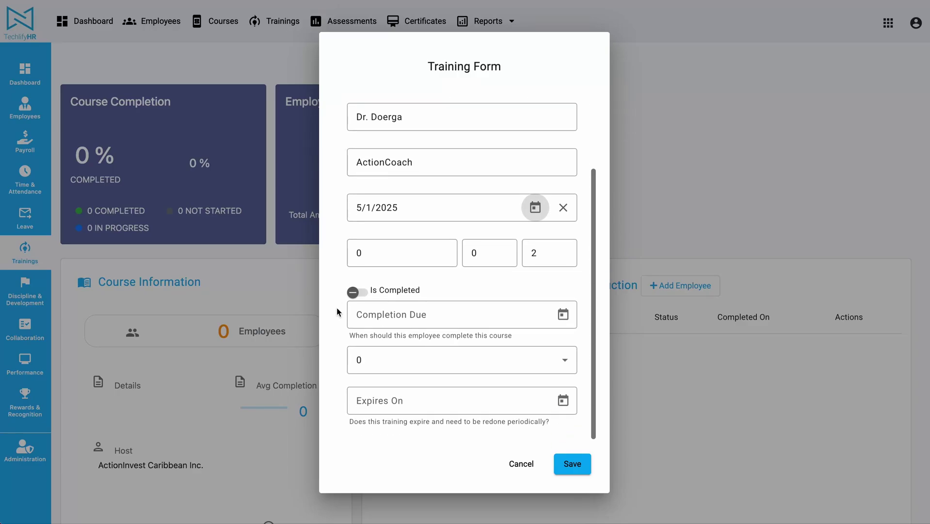
{"action": "left_click", "coordinate": [571, 463]}
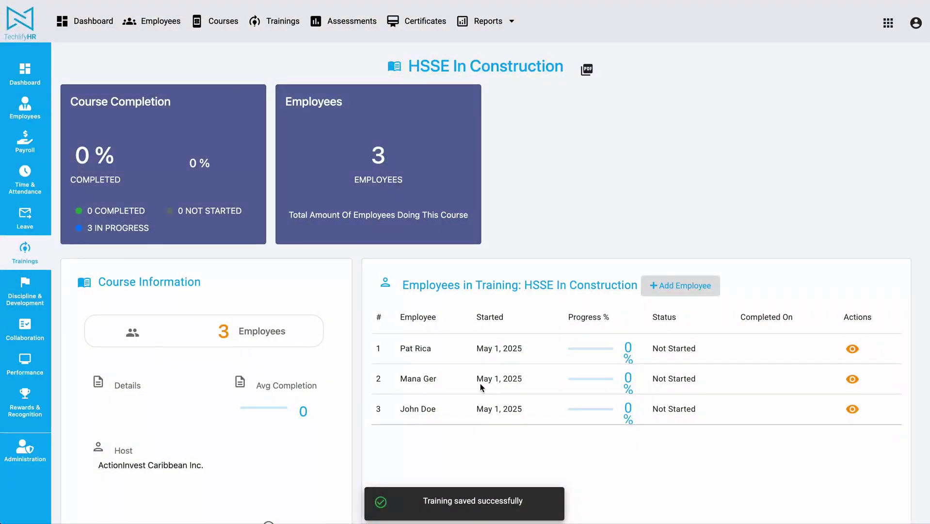
- Scroll to the course's Notes section and open a new note
{"action": "scroll", "coordinate": [449, 328], "scroll_direction": "up", "scroll_amount": 2}
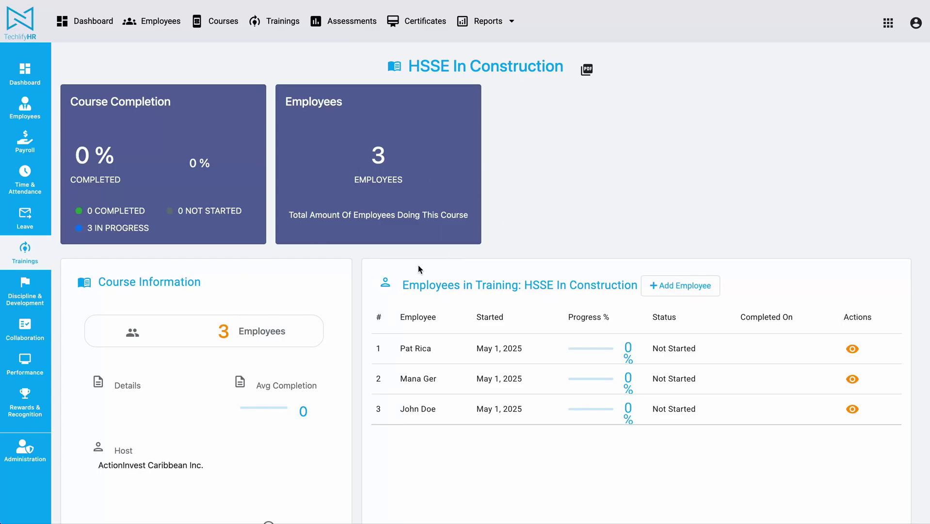
{"action": "scroll", "coordinate": [542, 200], "scroll_direction": "down", "scroll_amount": 4}
{"action": "scroll", "coordinate": [543, 201], "scroll_direction": "up", "scroll_amount": 4}
{"action": "scroll", "coordinate": [315, 350], "scroll_direction": "down", "scroll_amount": 5}
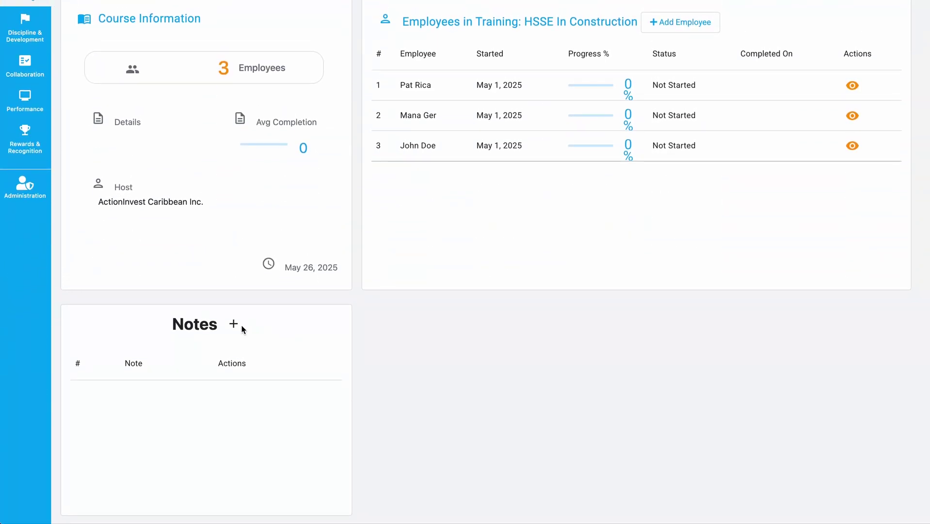
{"action": "left_click", "coordinate": [235, 324]}
{"action": "left_click", "coordinate": [489, 317]}
{"action": "left_click", "coordinate": [233, 325]}
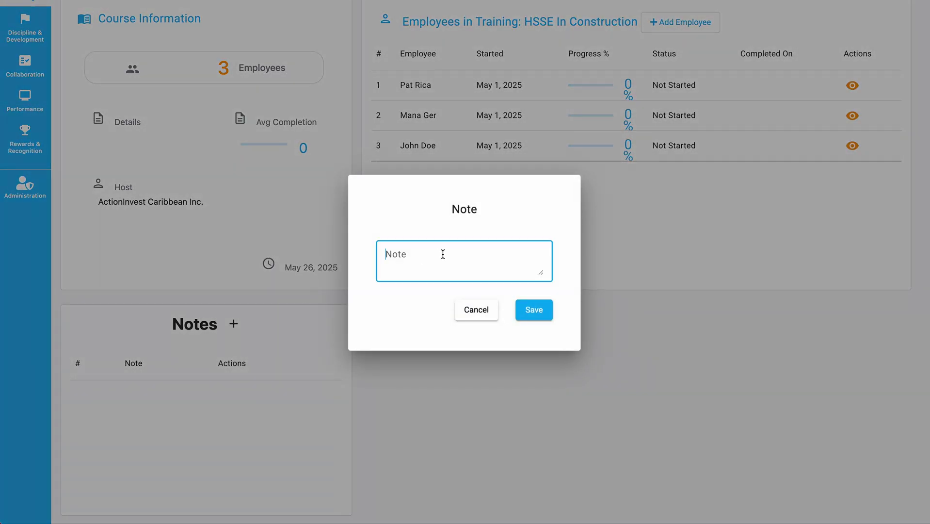
- Write a note saying the course is practical and all employees must have PPE, and save it
{"action": "type", "text": "Practical course, please"}
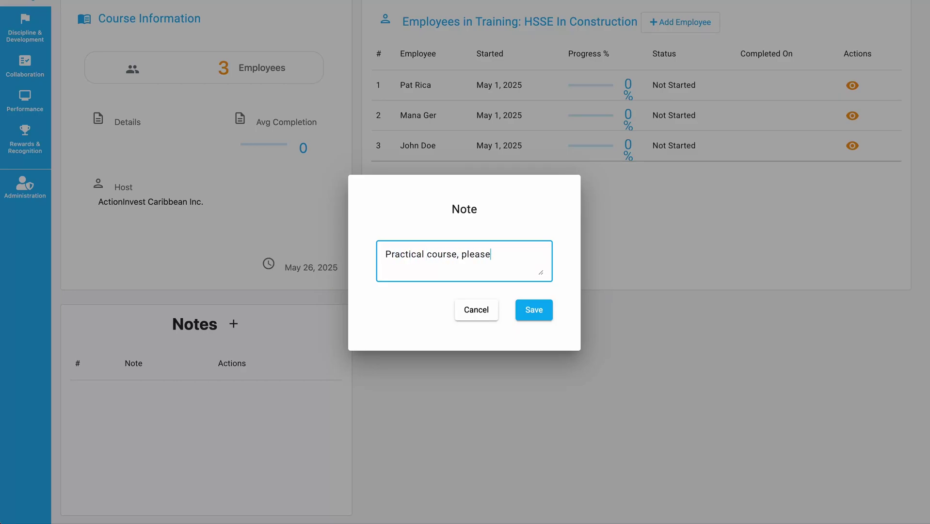
{"action": "type", "text": " all walk with your"}
{"action": "left_click_drag", "start_coordinate": [493, 253], "coordinate": [495, 268]}
{"action": "type", "text": "ens"}
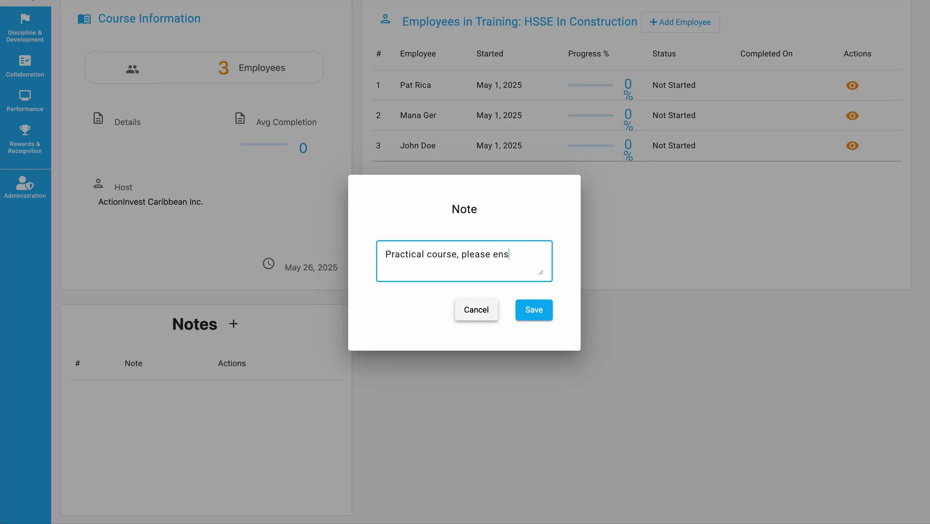
{"action": "type", "text": "ure all employees have PPE"}
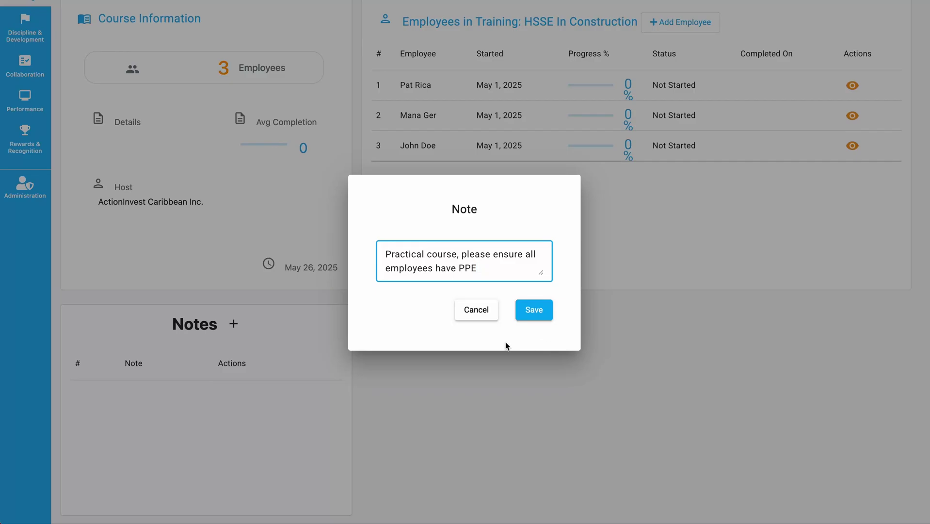
{"action": "left_click", "coordinate": [527, 310]}
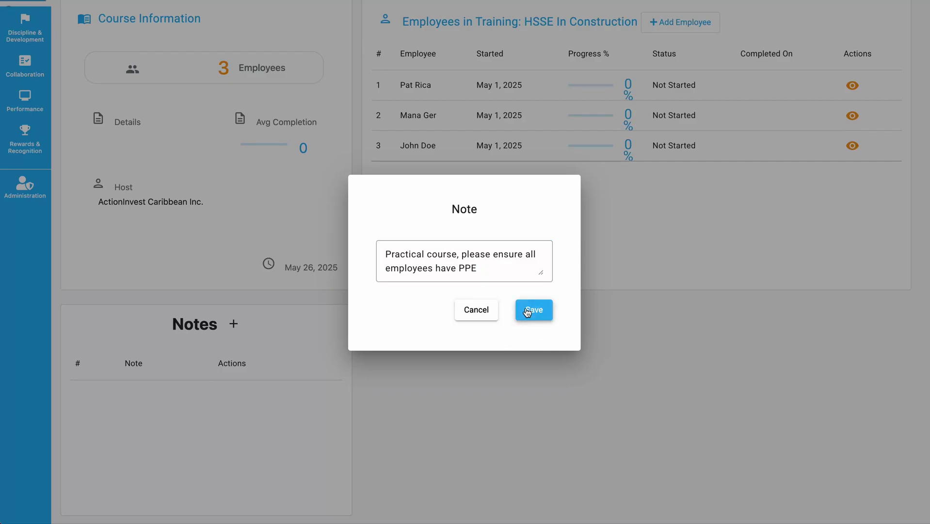
{"action": "scroll", "coordinate": [165, 384], "scroll_direction": "up", "scroll_amount": 6}
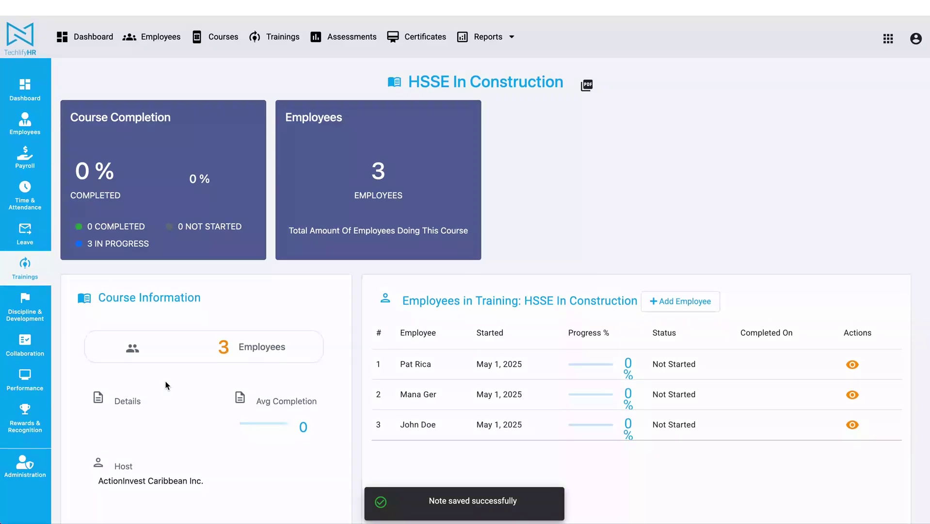
{"action": "scroll", "coordinate": [291, 270], "scroll_direction": "down", "scroll_amount": 5}
{"action": "scroll", "coordinate": [291, 270], "scroll_direction": "up", "scroll_amount": 6}
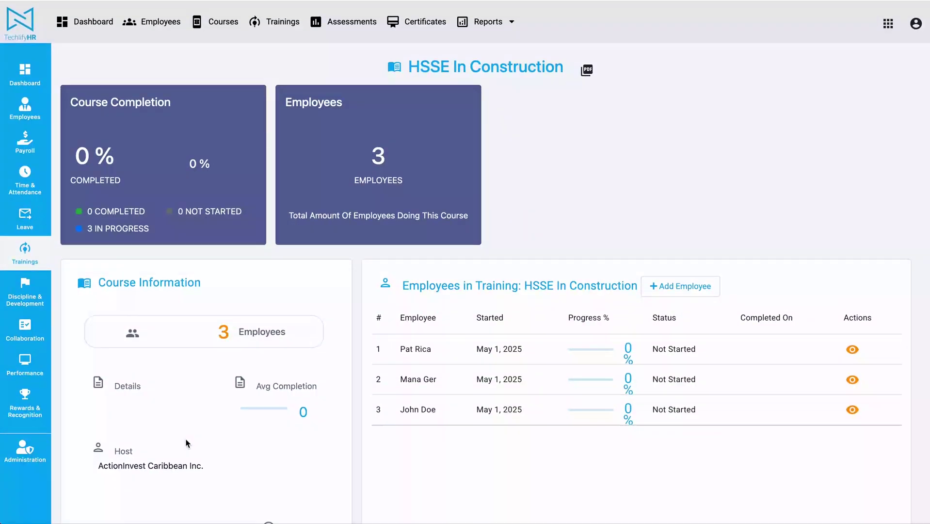
{"action": "scroll", "coordinate": [186, 443], "scroll_direction": "down", "scroll_amount": 5}
{"action": "scroll", "coordinate": [235, 432], "scroll_direction": "up", "scroll_amount": 6}
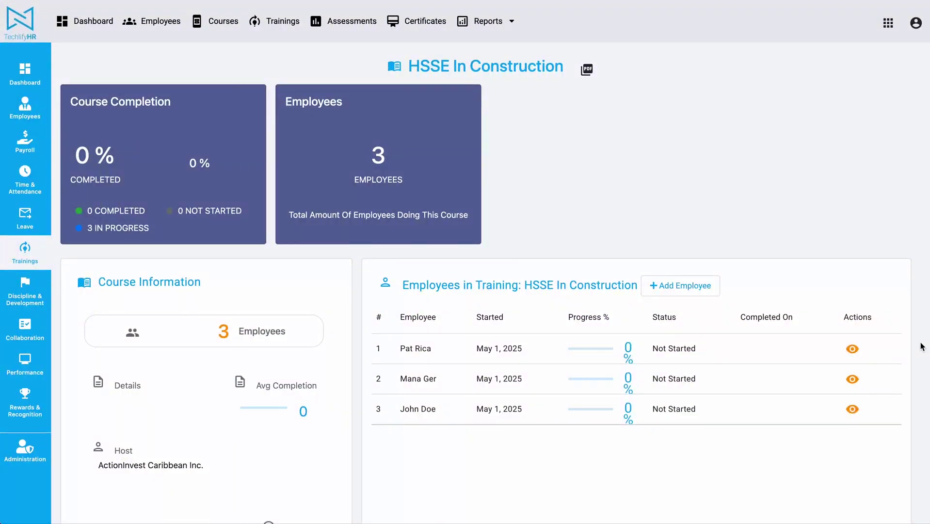
- View an enrolled employee's HSSE training record: ActionCoach, 2 hours, 0% progress, Not Started
{"action": "left_click", "coordinate": [852, 348]}
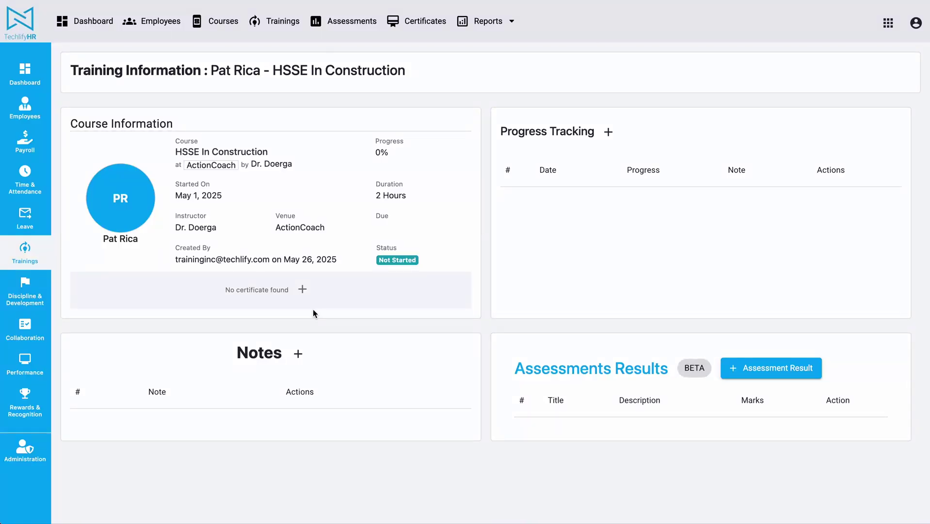
{"action": "scroll", "coordinate": [290, 215], "scroll_direction": "down", "scroll_amount": 2}
{"action": "scroll", "coordinate": [292, 216], "scroll_direction": "up", "scroll_amount": 3}
{"action": "left_click_drag", "start_coordinate": [98, 70], "coordinate": [337, 70]}
{"action": "left_click", "coordinate": [424, 71]}
- Show the Trainings list and scroll through all 12 records for 6 employees
{"action": "left_click", "coordinate": [277, 24]}
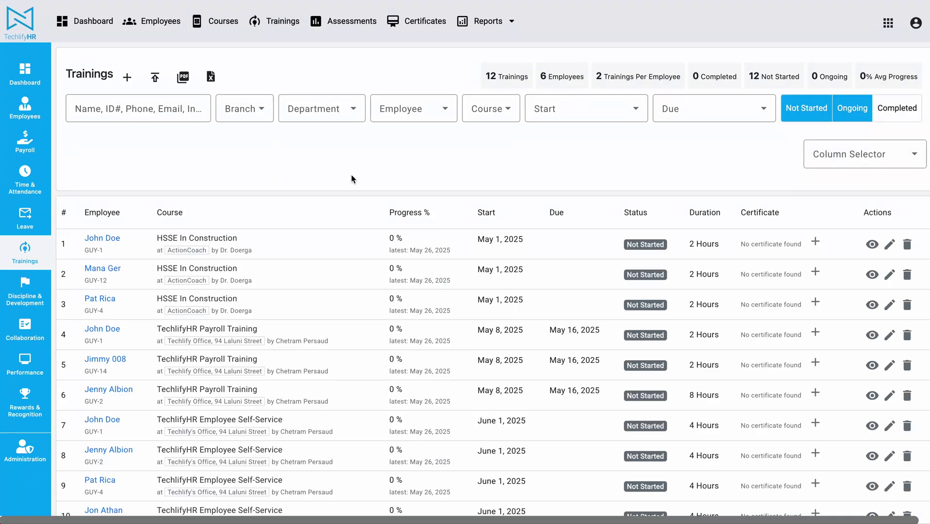
{"action": "scroll", "coordinate": [351, 178], "scroll_direction": "down", "scroll_amount": 3}
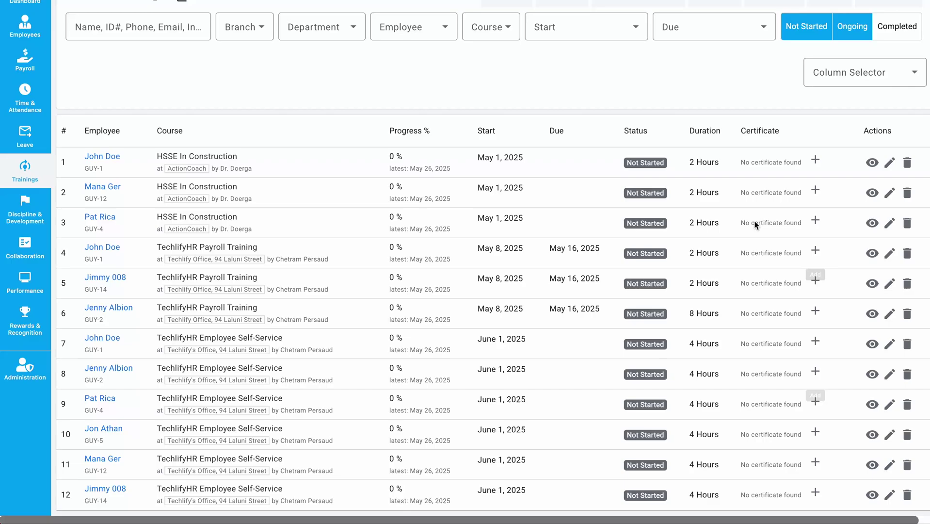
{"action": "scroll", "coordinate": [509, 320], "scroll_direction": "up", "scroll_amount": 3}
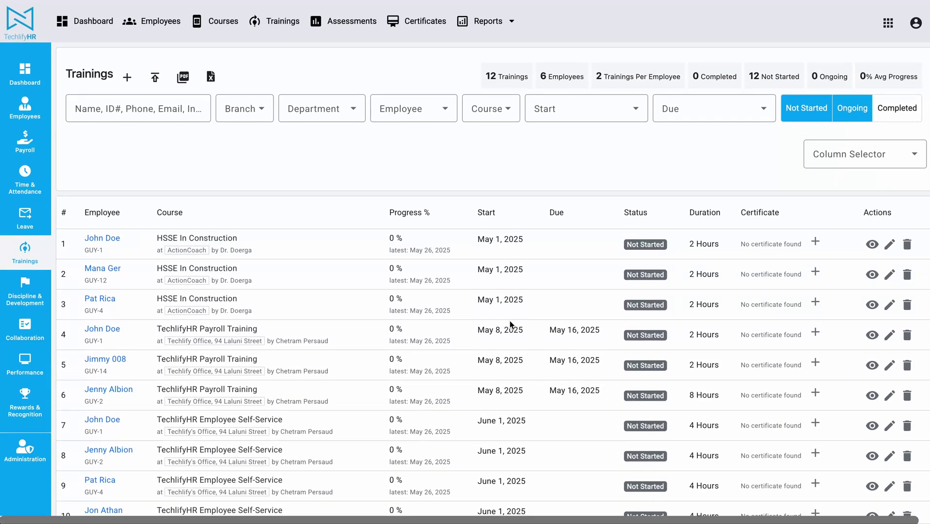